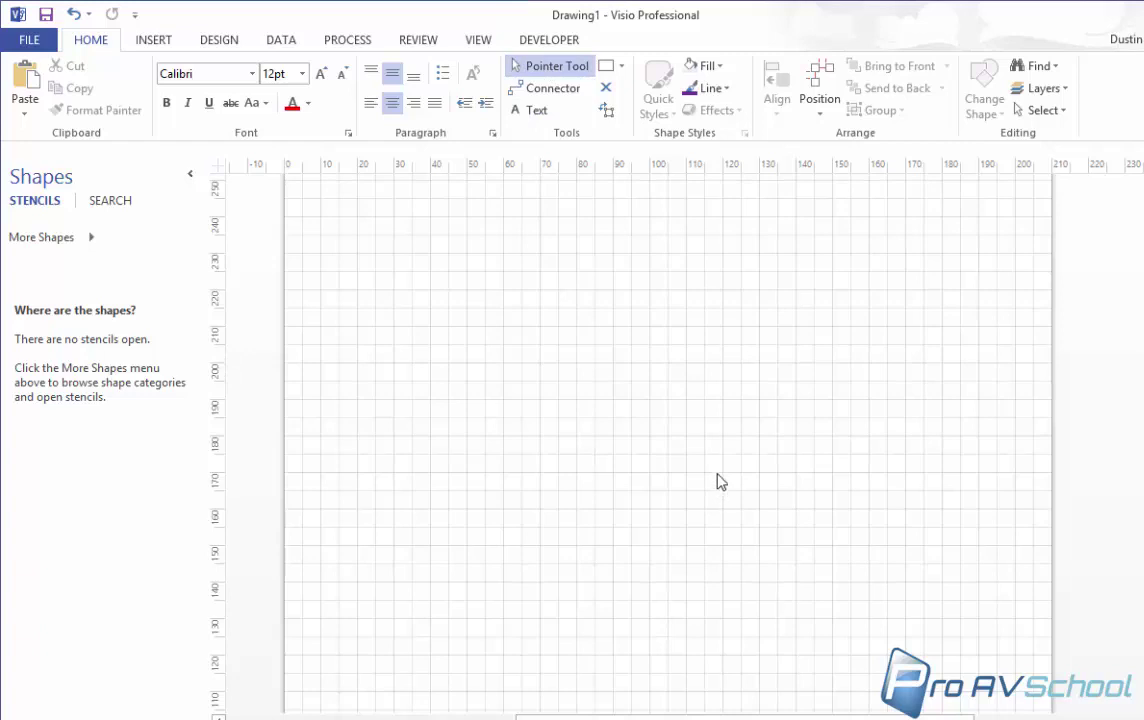
# Draw a square about 71 mm wide with the Rectangle tool in the lower part of the page
pyautogui.moveTo(873, 483)
pyautogui.mouseDown()
pyautogui.moveTo(598, 432)
pyautogui.moveTo(866, 425)
pyautogui.moveTo(907, 529)
pyautogui.moveTo(1014, 427)
pyautogui.moveTo(884, 467)
pyautogui.moveTo(909, 547)
pyautogui.moveTo(937, 396)
pyautogui.moveTo(827, 506)
pyautogui.moveTo(860, 583)
pyautogui.moveTo(786, 523)
pyautogui.moveTo(873, 332)
pyautogui.moveTo(725, 518)
pyautogui.moveTo(756, 557)
pyautogui.moveTo(820, 585)
pyautogui.moveTo(937, 335)
pyautogui.moveTo(705, 362)
pyautogui.moveTo(733, 396)
pyautogui.moveTo(797, 347)
pyautogui.moveTo(771, 419)
pyautogui.moveTo(816, 342)
pyautogui.mouseUp()
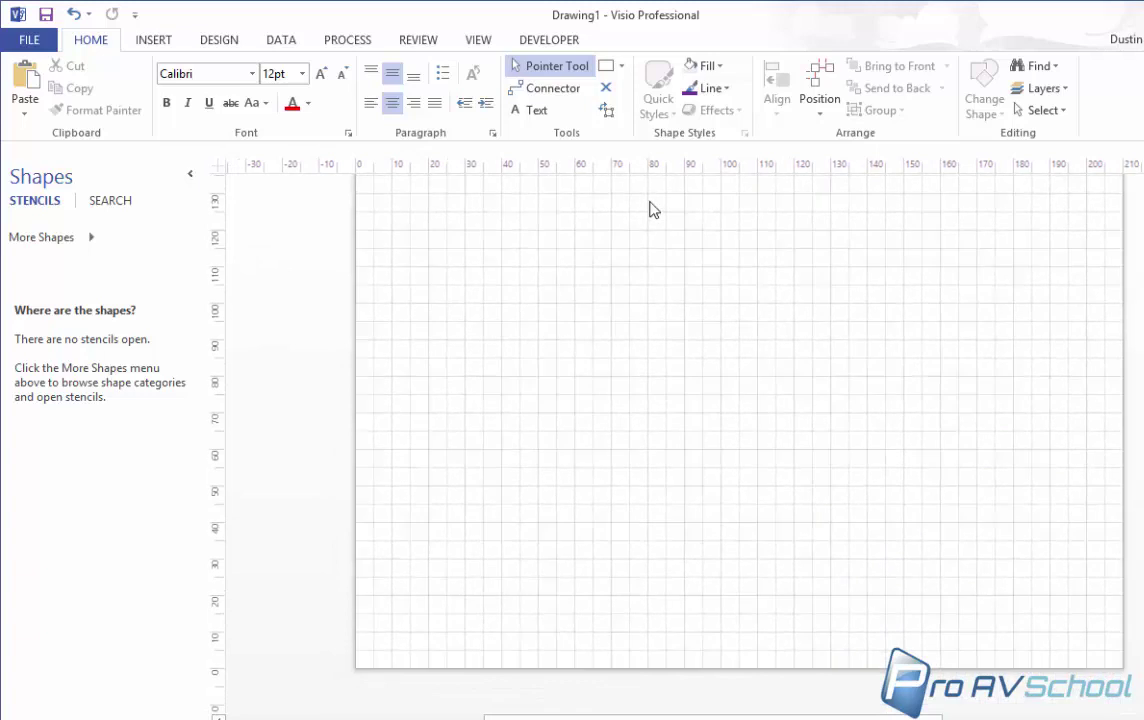
pyautogui.click(621, 66)
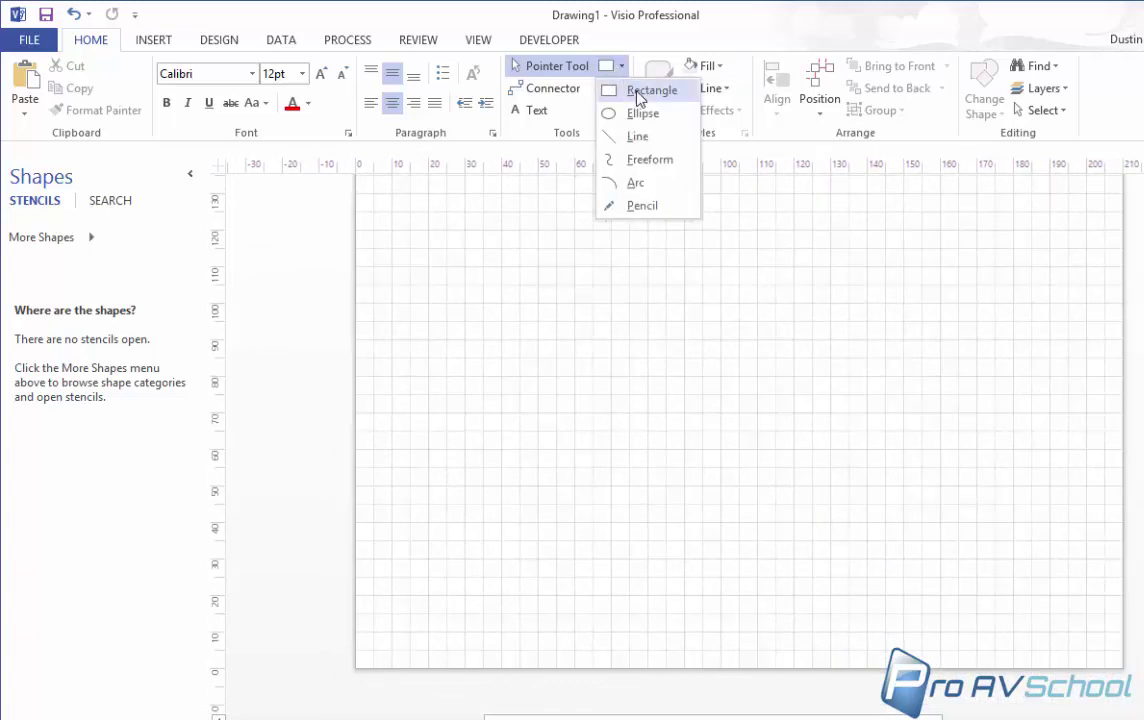
pyautogui.click(640, 92)
pyautogui.moveTo(622, 238); pyautogui.dragTo(881, 497)
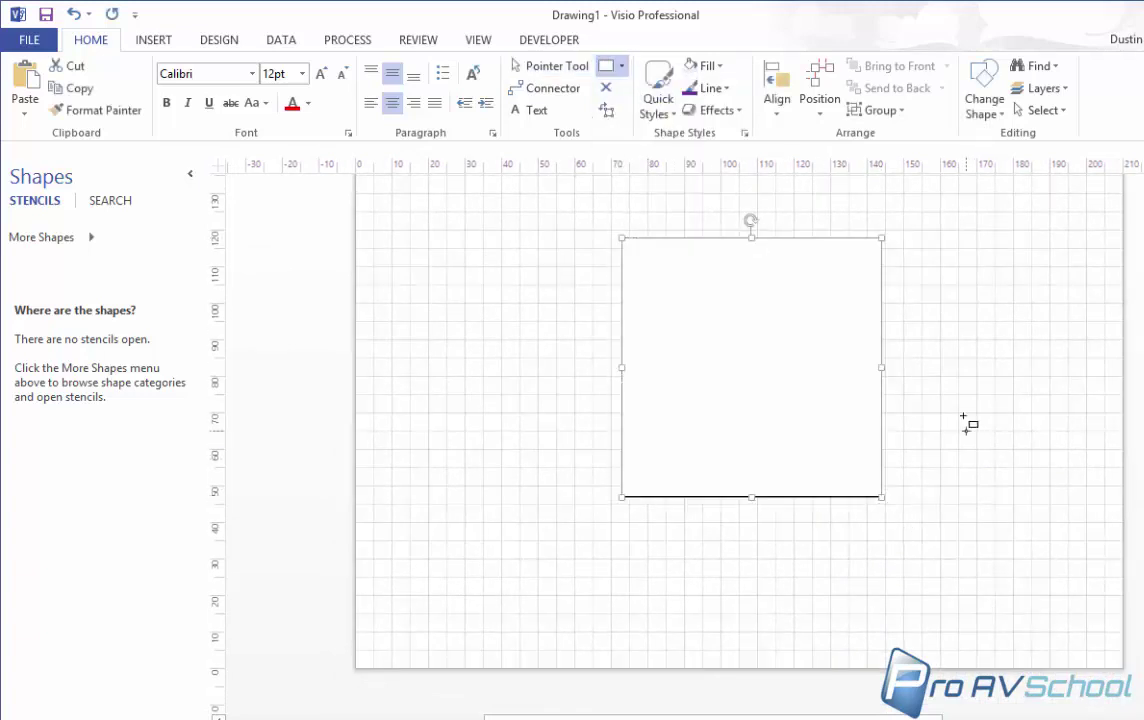
pyautogui.click(735, 111)
pyautogui.moveTo(757, 150)
pyautogui.click(862, 162)
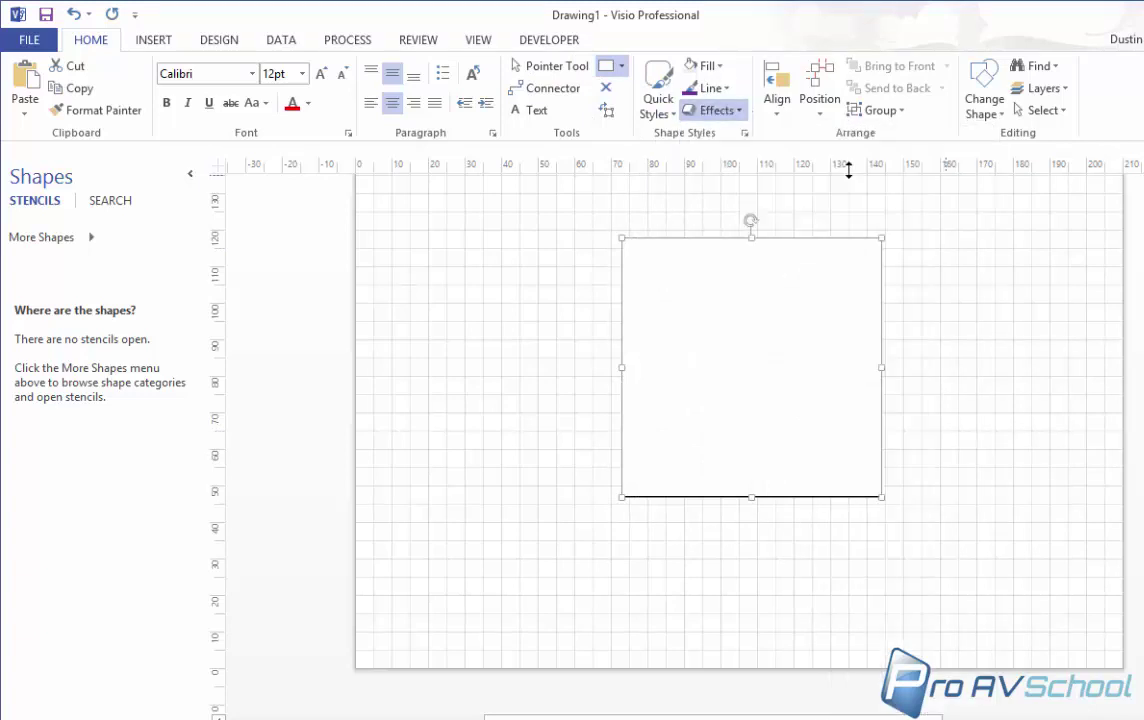
pyautogui.click(924, 485)
pyautogui.click(530, 68)
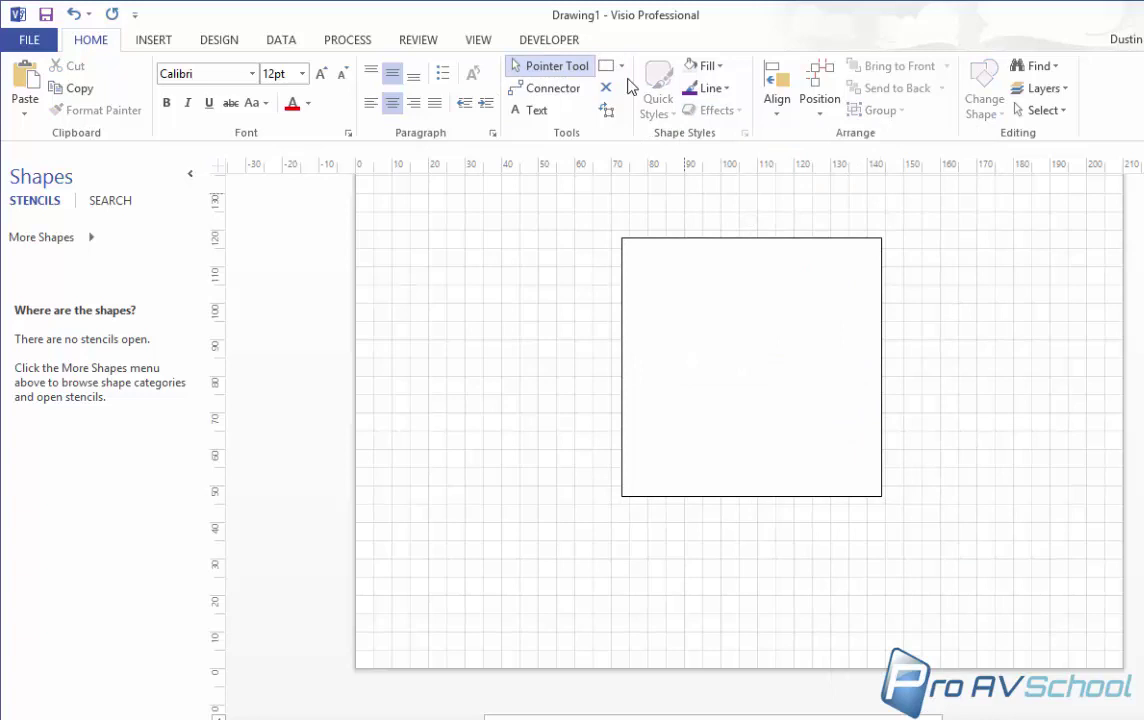
# Add a text block inside the square's left edge with the lines INPUT 1 and INPUT 2, separated by a blank line
pyautogui.click(532, 110)
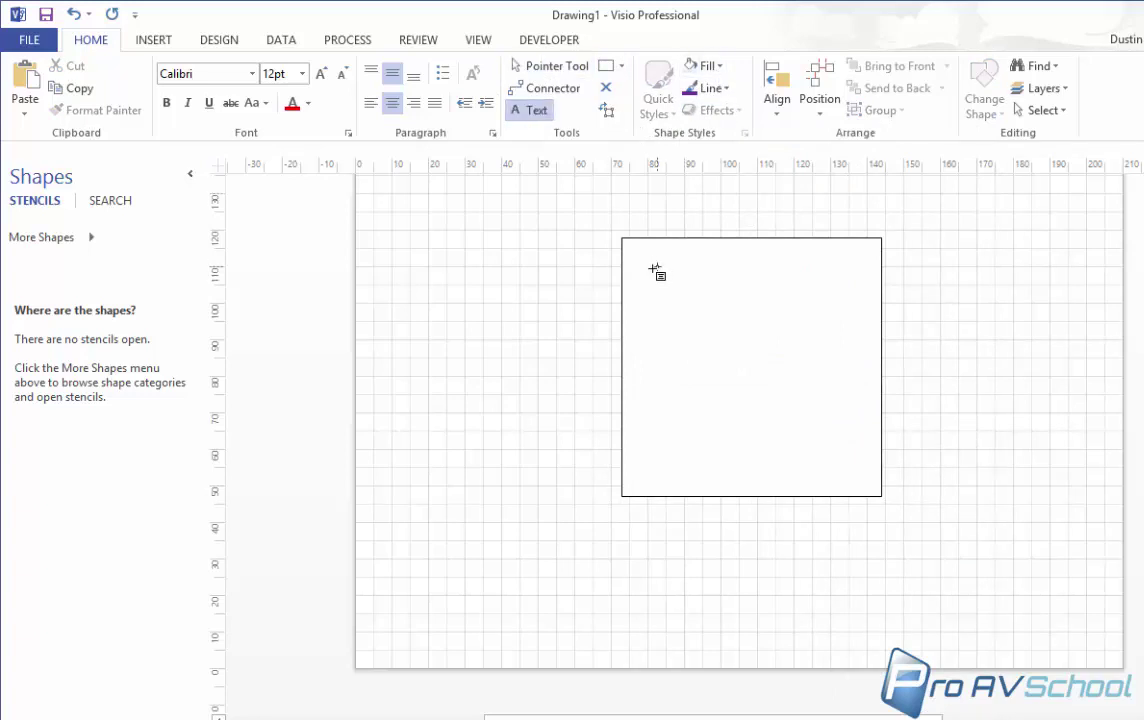
pyautogui.moveTo(622, 266); pyautogui.dragTo(727, 440)
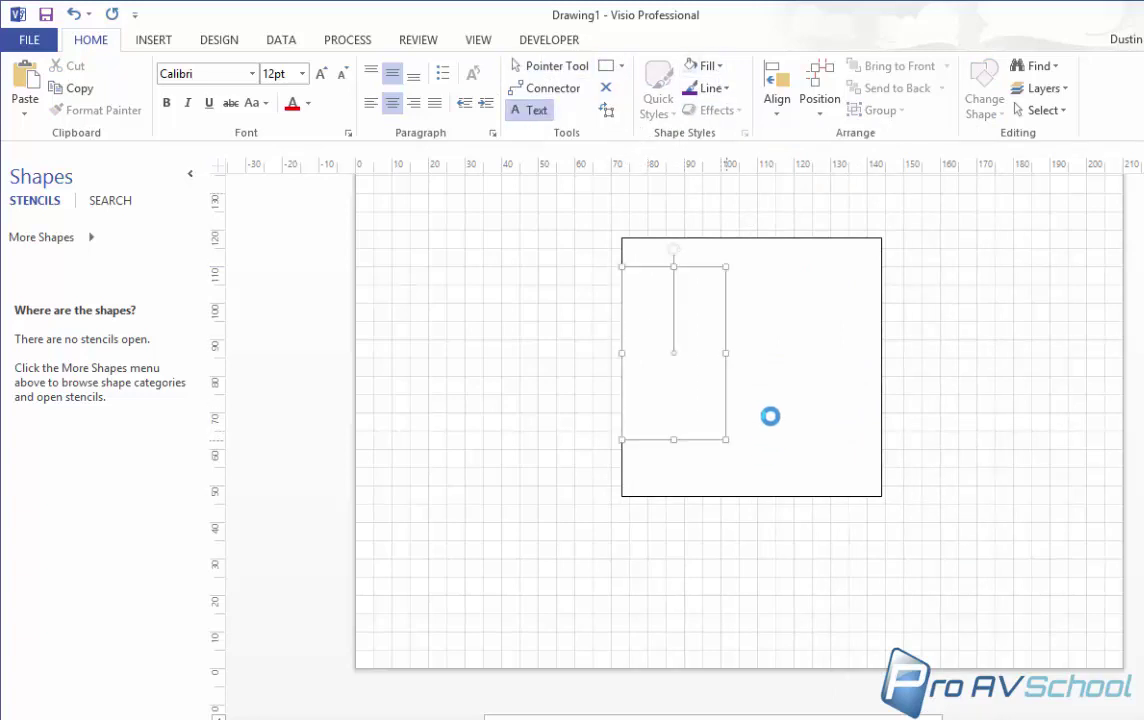
pyautogui.write('INPUT 1')
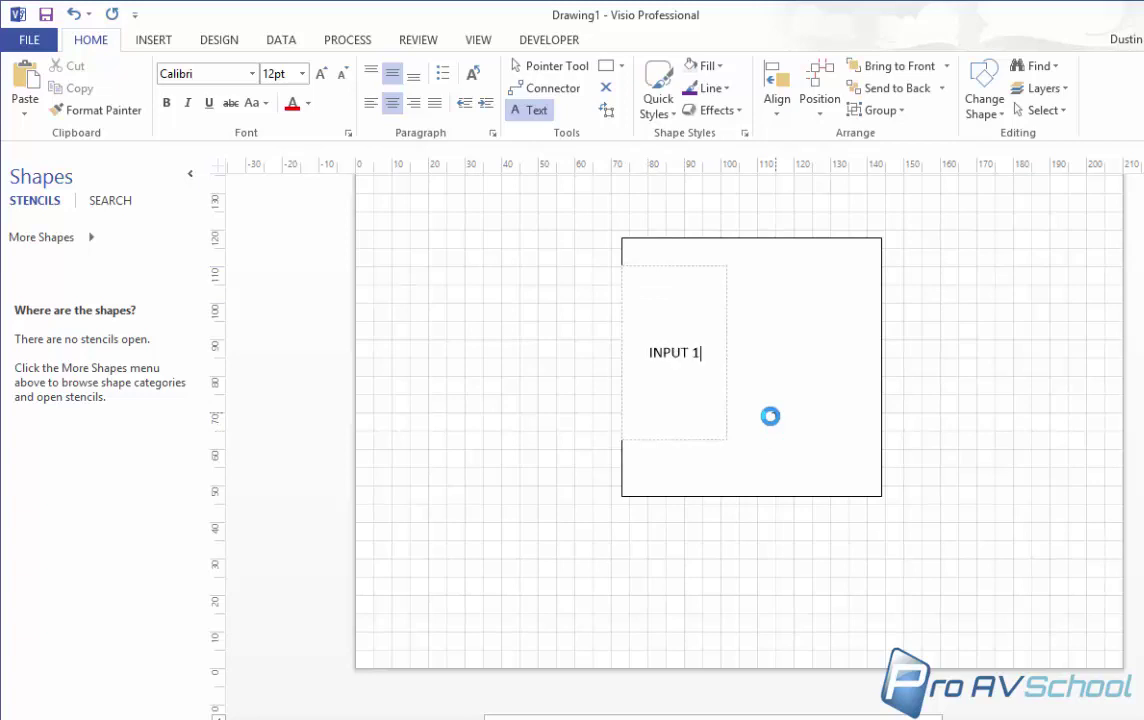
pyautogui.press('Return')
pyautogui.write('INPU')
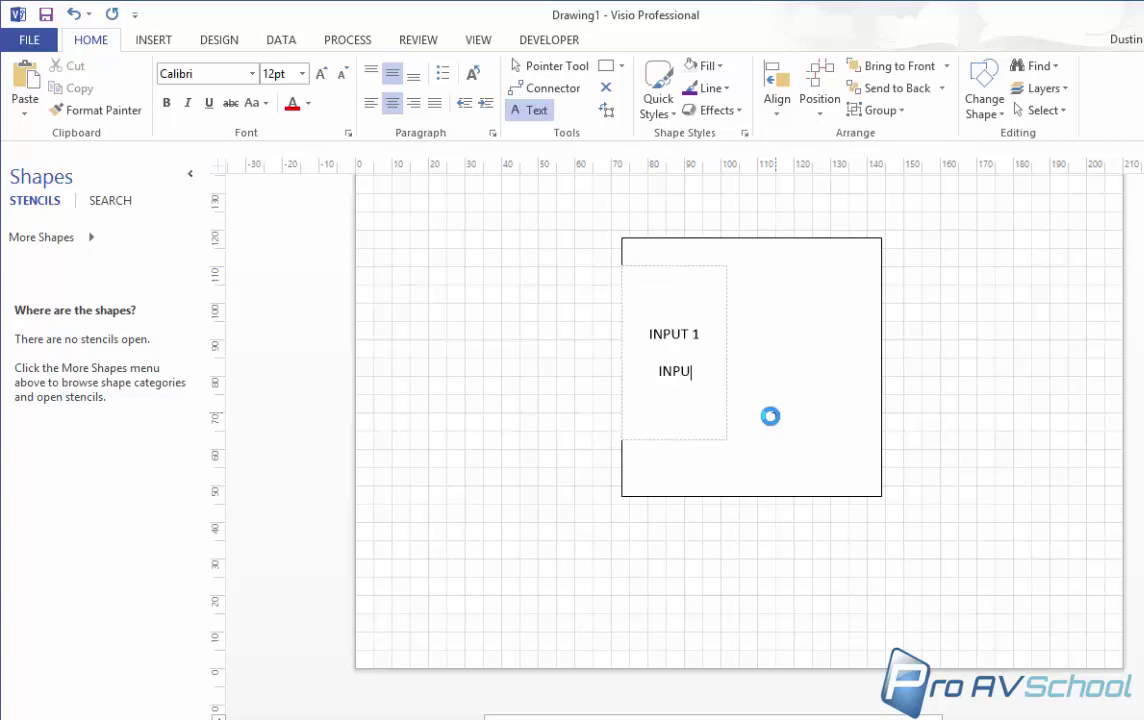
pyautogui.write('T 2')
# Align the input labels to the top left of their text block and add a third line, INPUT 3
pyautogui.hotkey('ctrl', 'a')
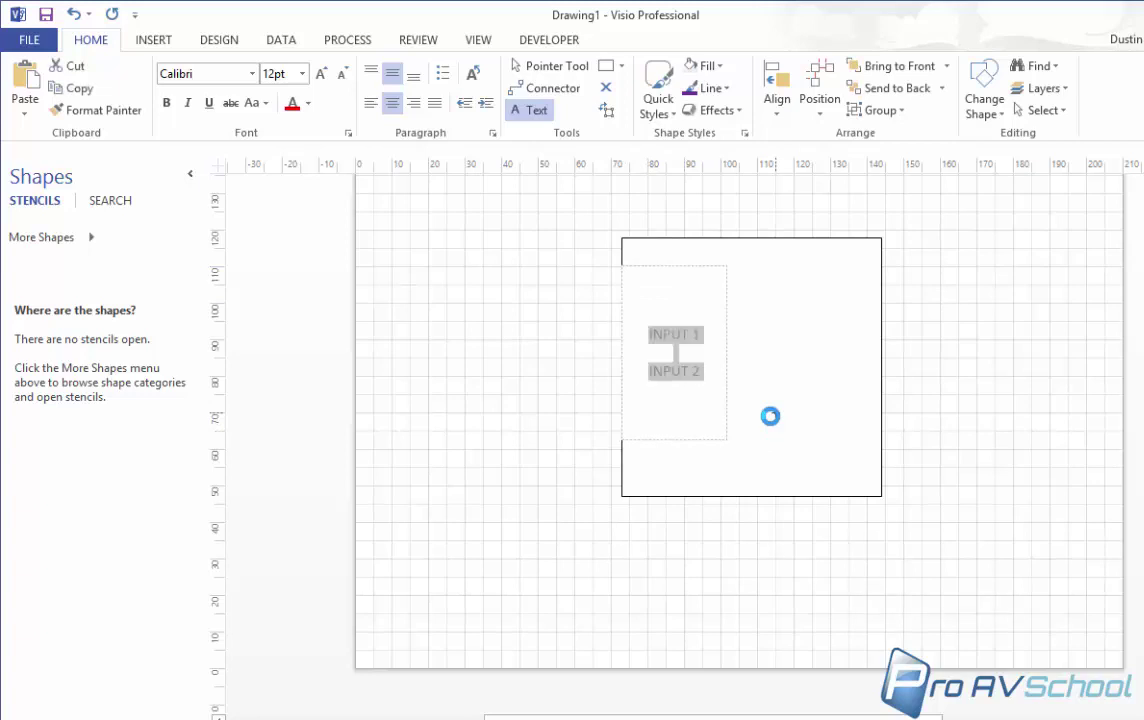
pyautogui.click(371, 73)
pyautogui.click(371, 103)
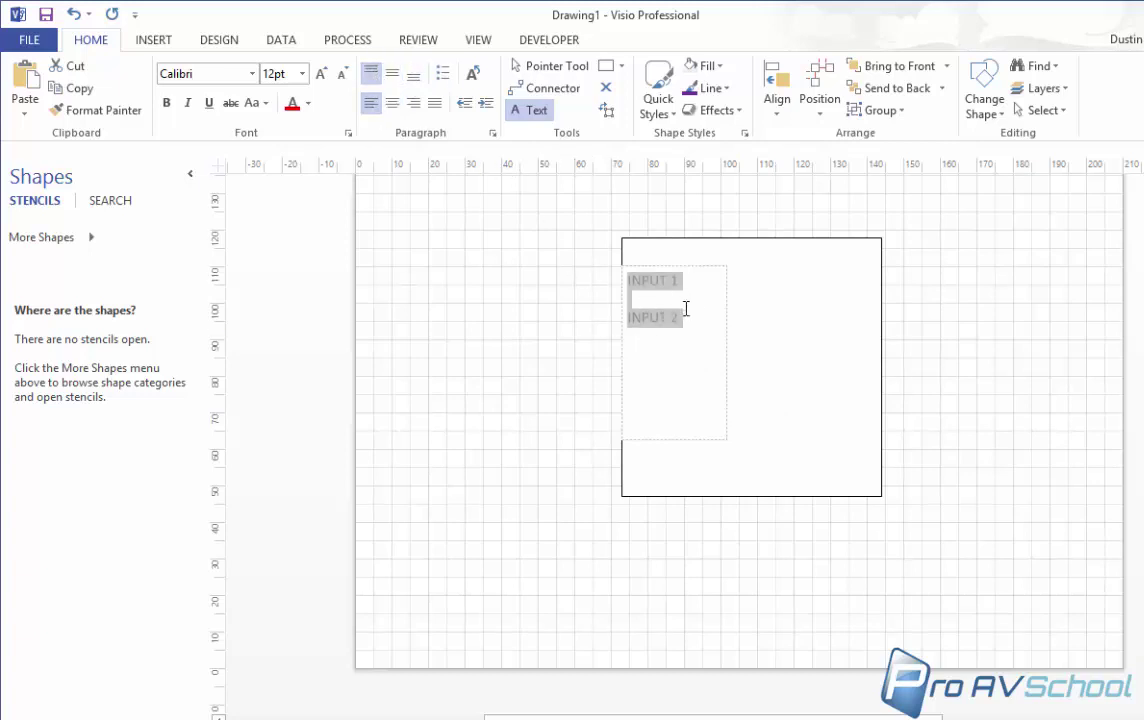
pyautogui.click(686, 309)
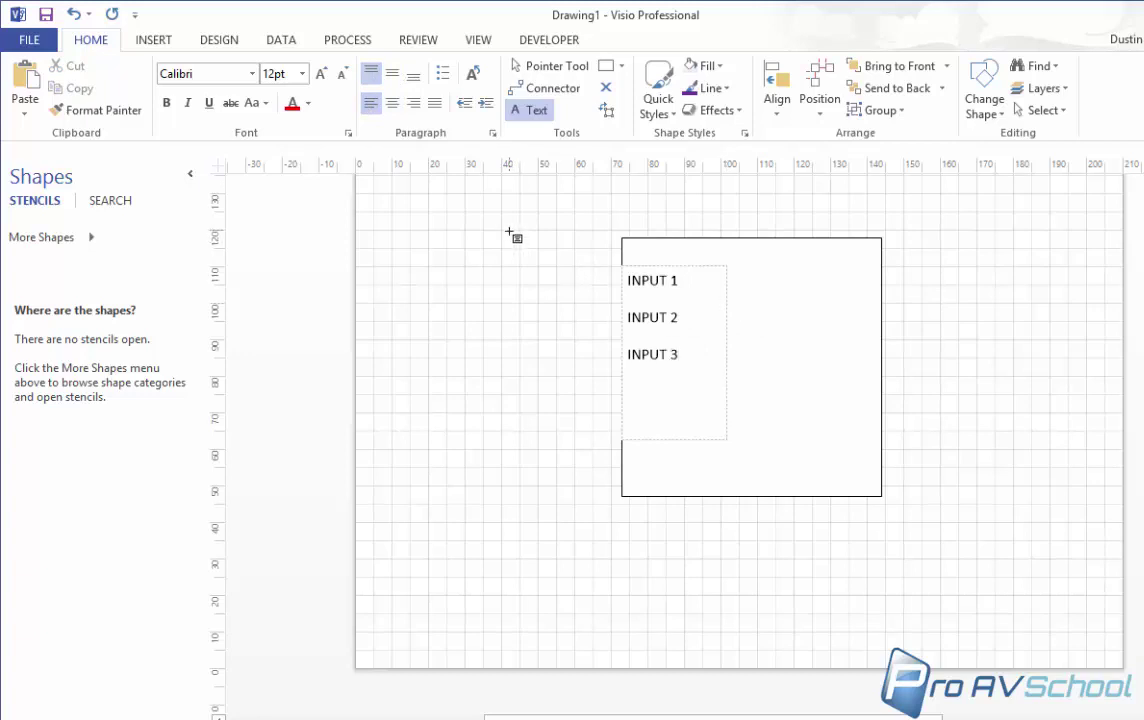
pyautogui.click(549, 67)
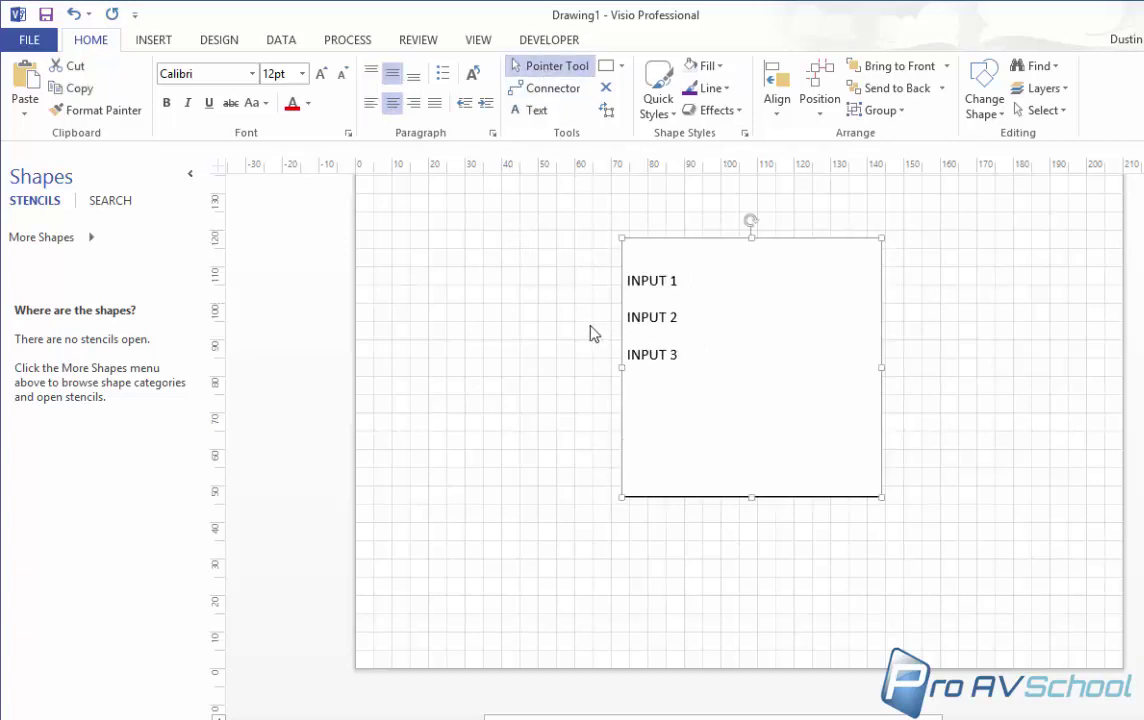
pyautogui.click(595, 300)
# Check the Connection Points setting among the drawing's visual aids
pyautogui.click(479, 41)
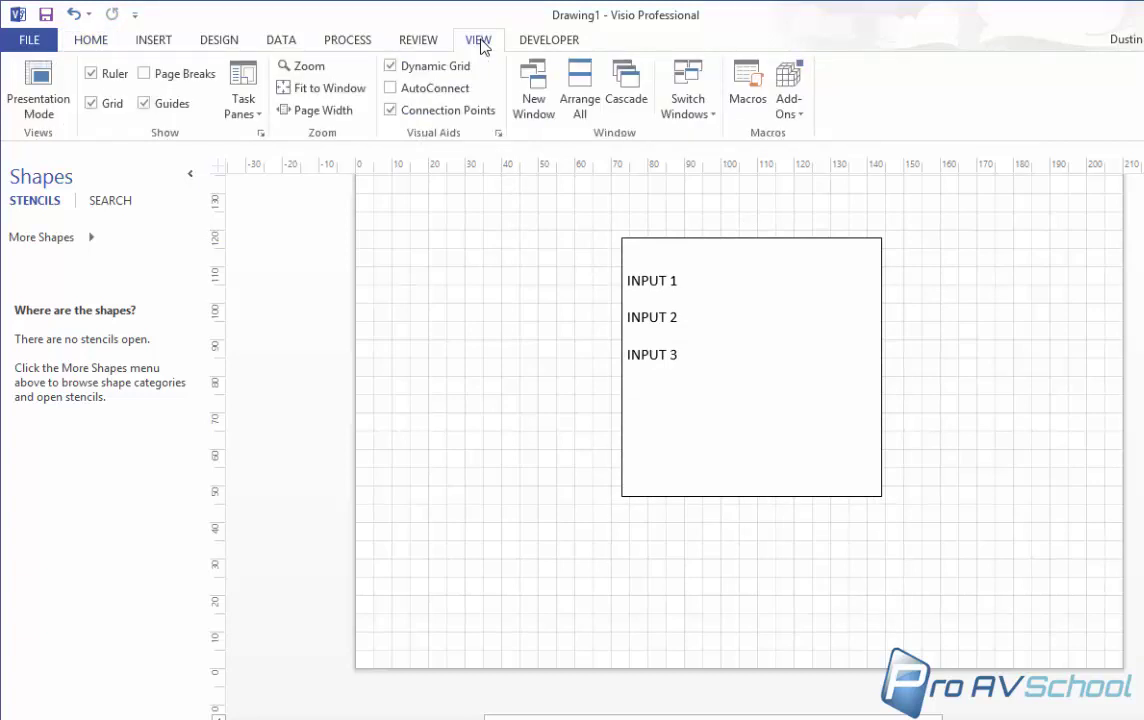
pyautogui.click(391, 112)
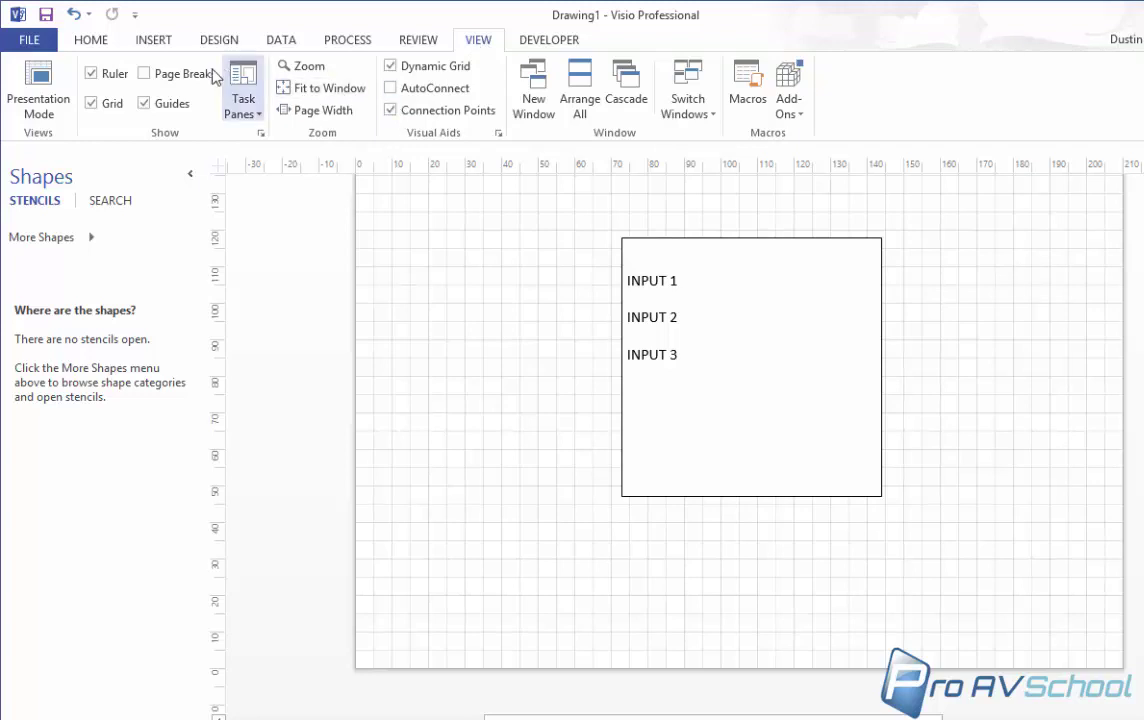
pyautogui.click(90, 39)
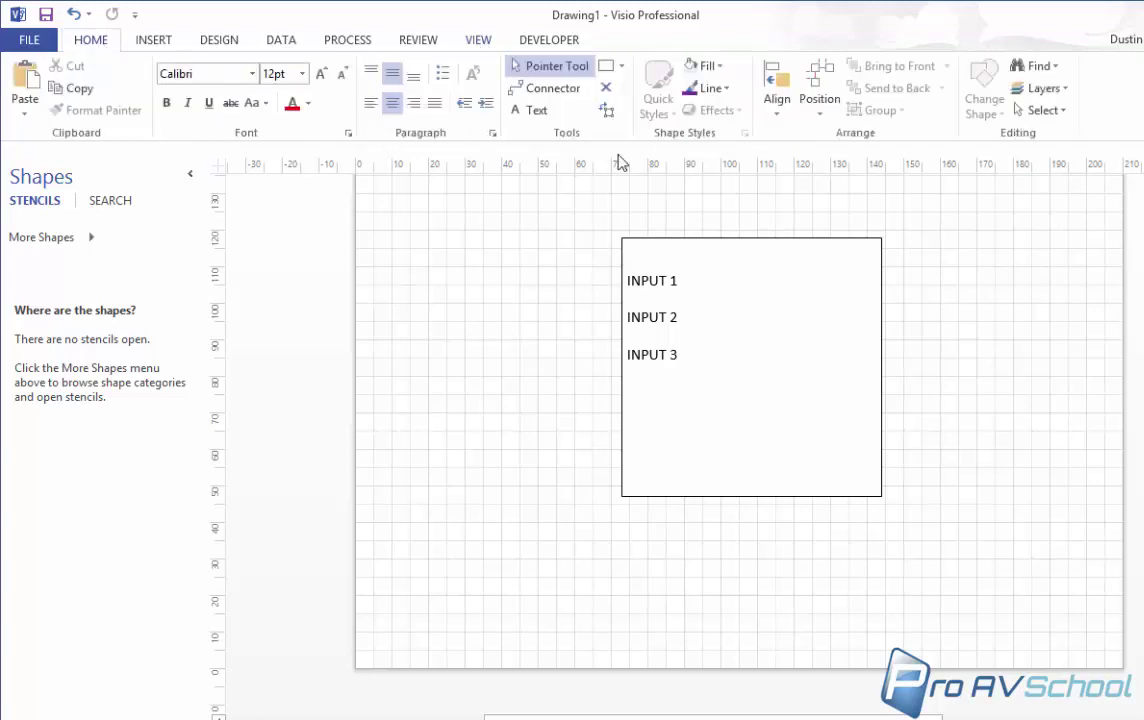
# Add three connection points on the square's left edge, one beside each of INPUT 1, INPUT 2 and INPUT 3
pyautogui.click(606, 88)
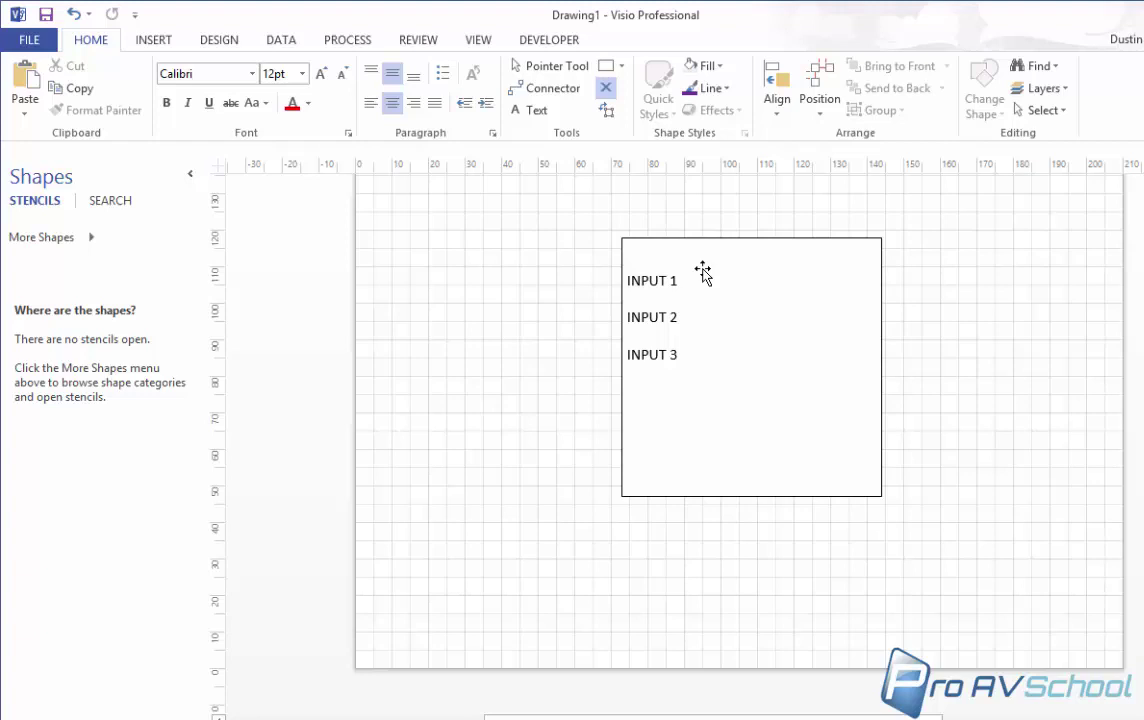
pyautogui.click(730, 243)
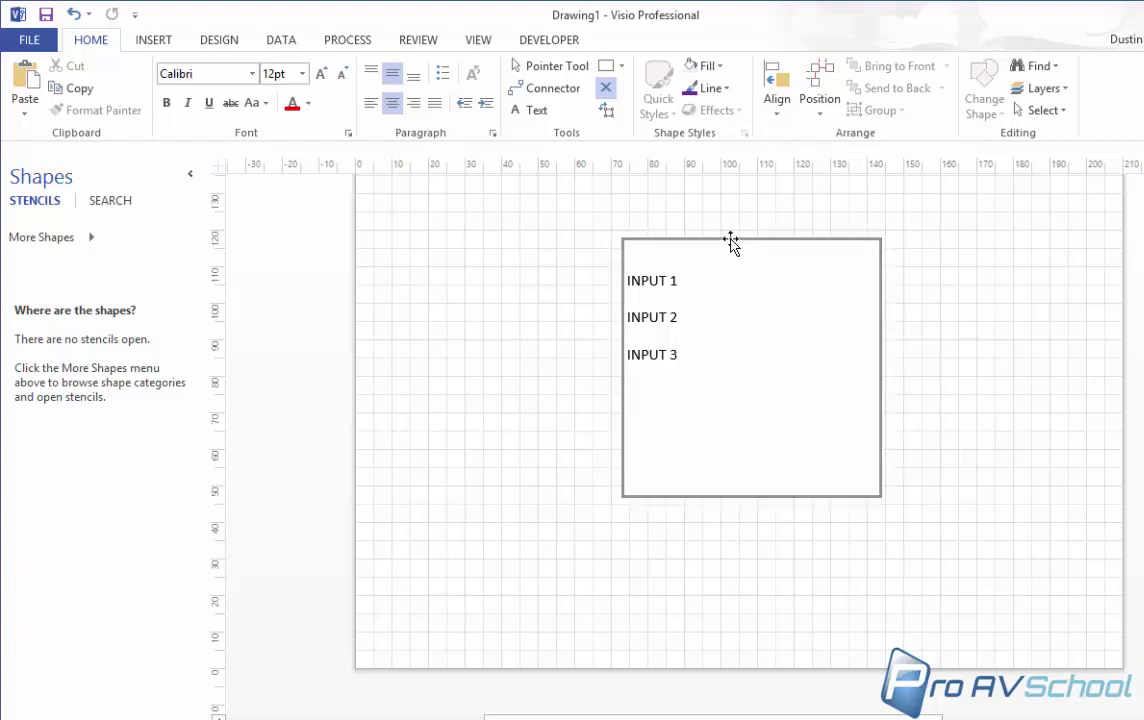
pyautogui.click(606, 89)
pyautogui.click(606, 89)
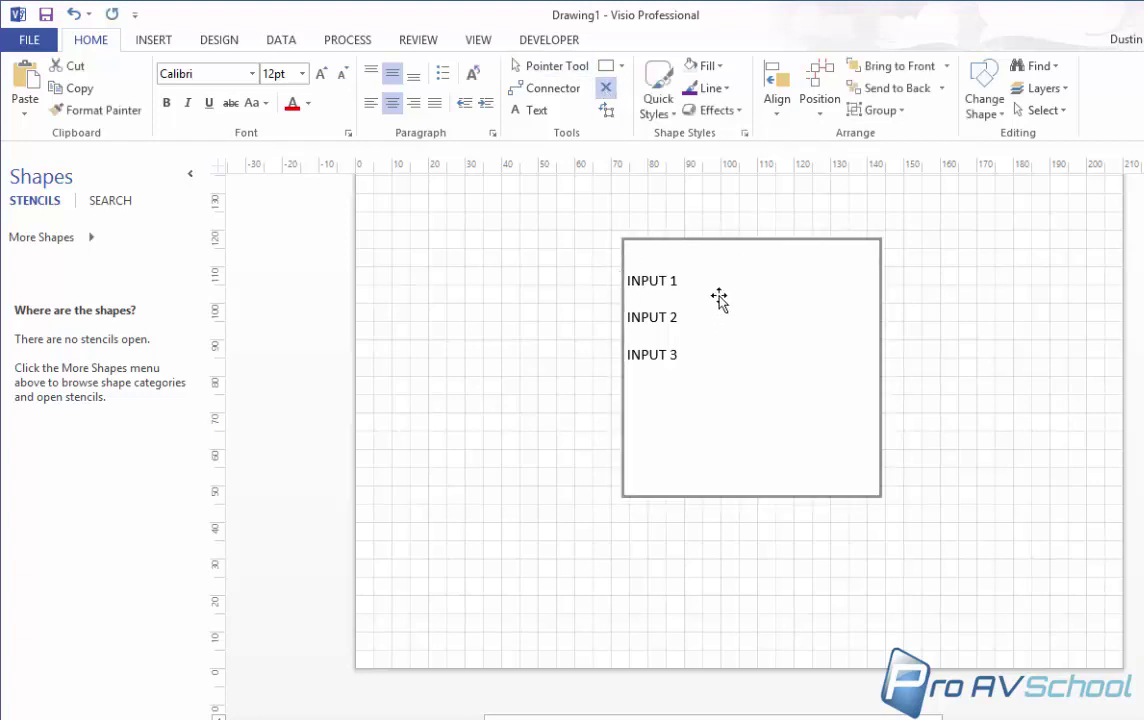
pyautogui.keyDown('ctrl'); pyautogui.scroll(2, 702, 421); pyautogui.keyUp('ctrl')
pyautogui.scroll(1, 644, 388)
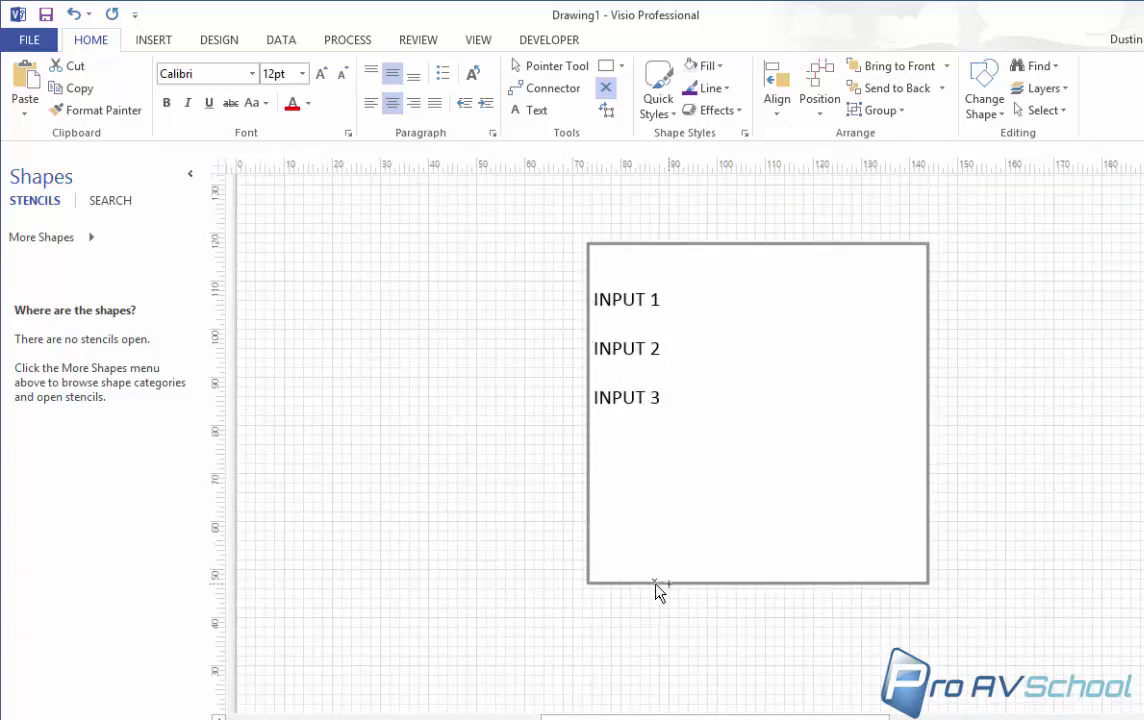
pyautogui.click(587, 300)
pyautogui.click(588, 348)
pyautogui.click(587, 397)
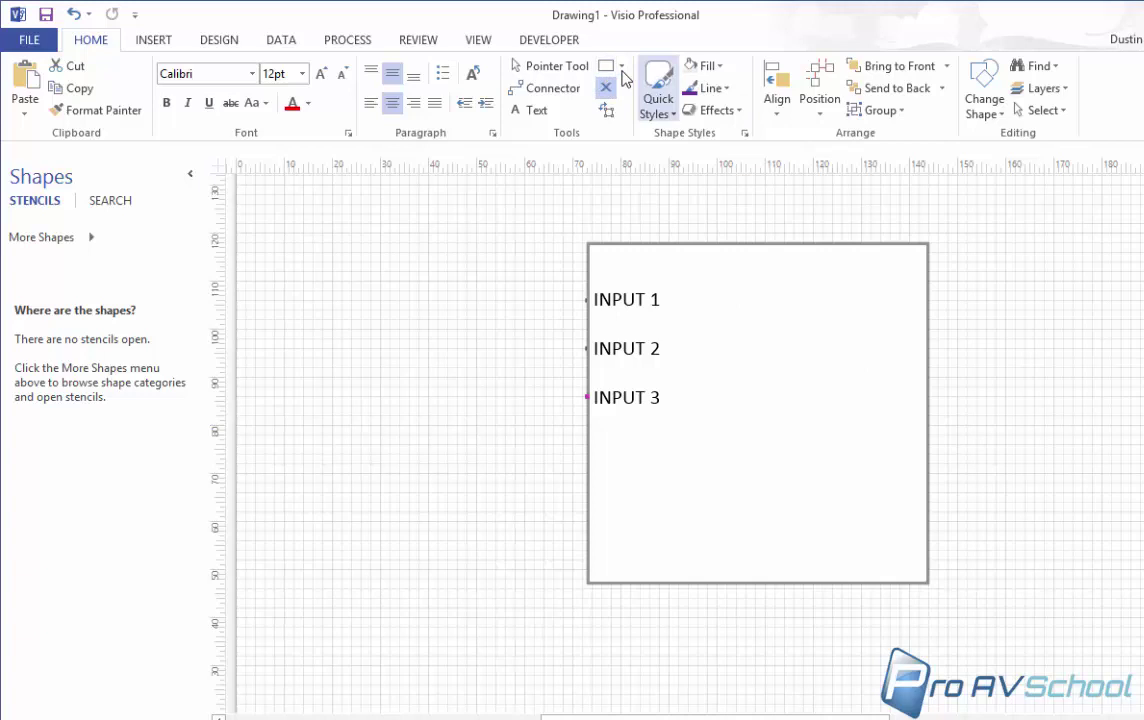
pyautogui.click(540, 66)
# Duplicate the square with its labels to the left of the original and narrow the copied rectangle to about 46 mm
pyautogui.click(542, 208)
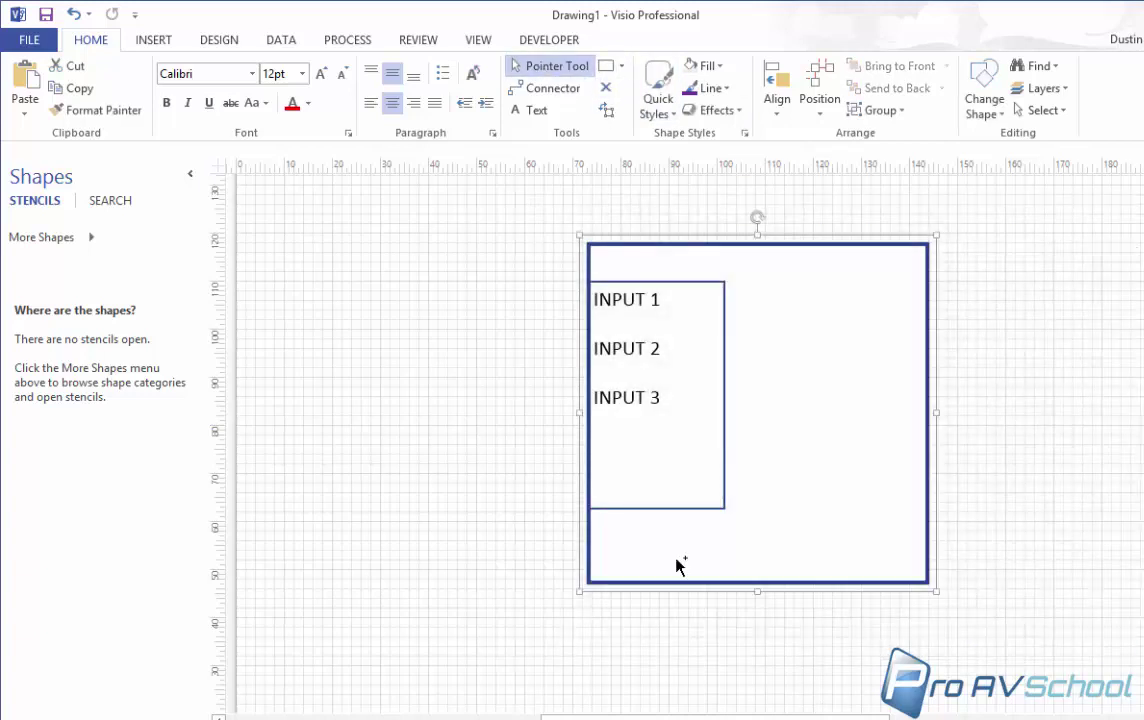
pyautogui.scroll(-1, 645, 530)
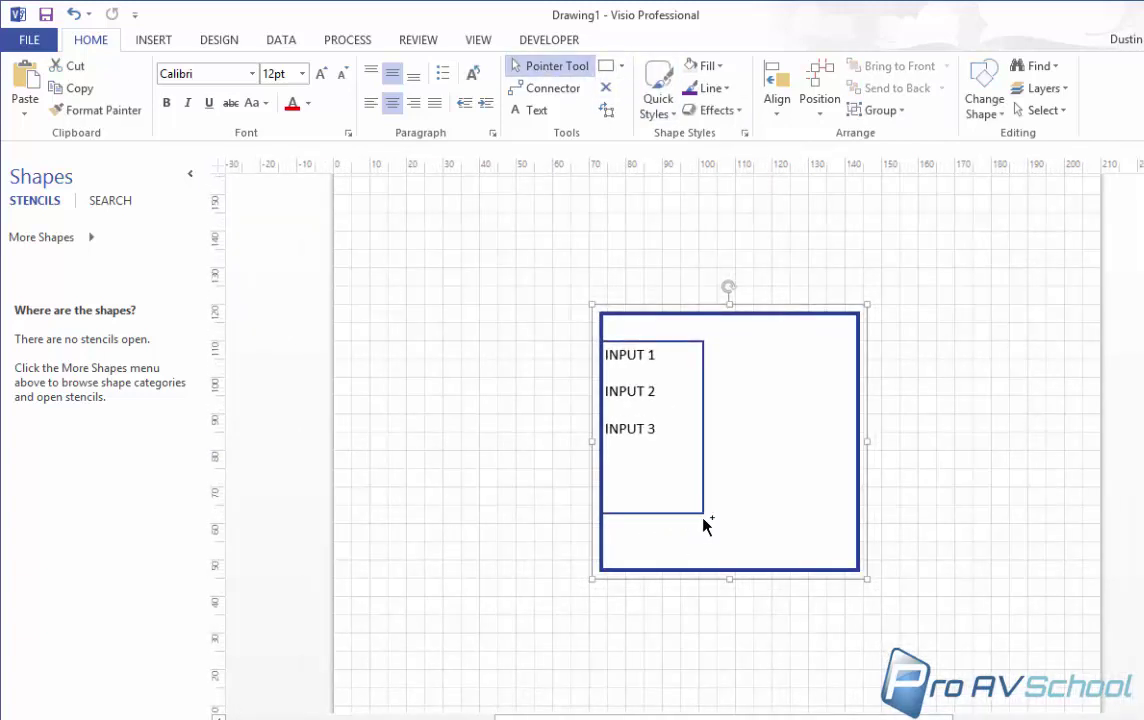
pyautogui.hotkey('ctrl', 'd')
pyautogui.moveTo(835, 446); pyautogui.dragTo(553, 402)
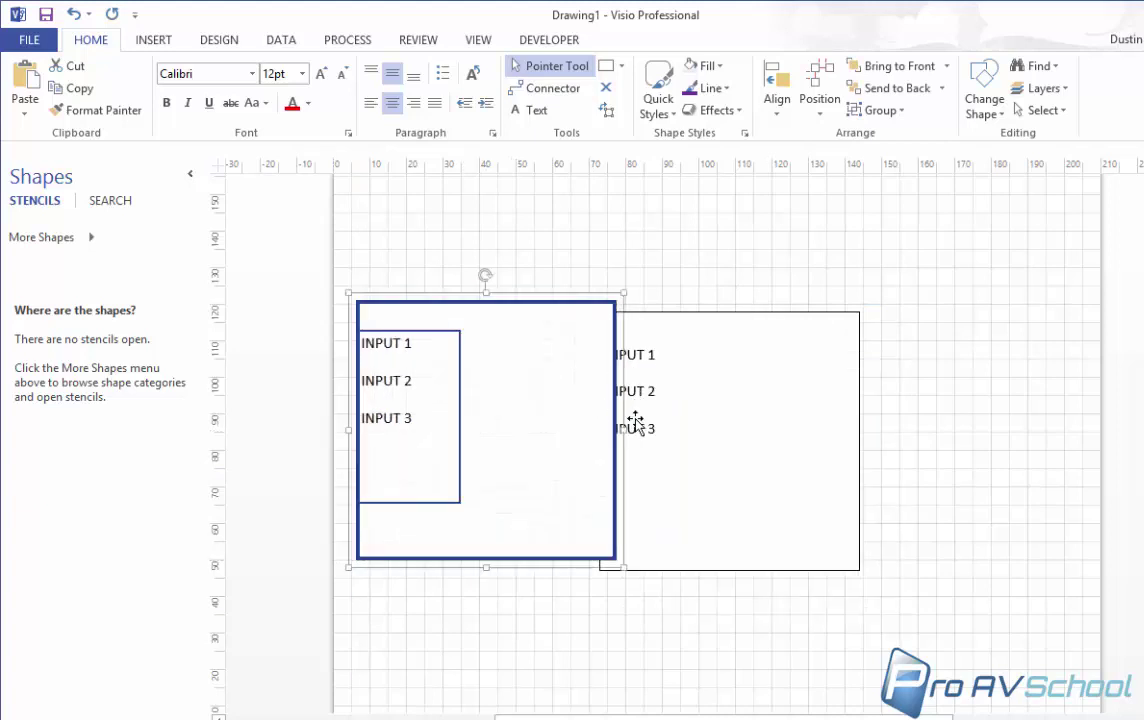
pyautogui.moveTo(621, 428); pyautogui.dragTo(525, 429)
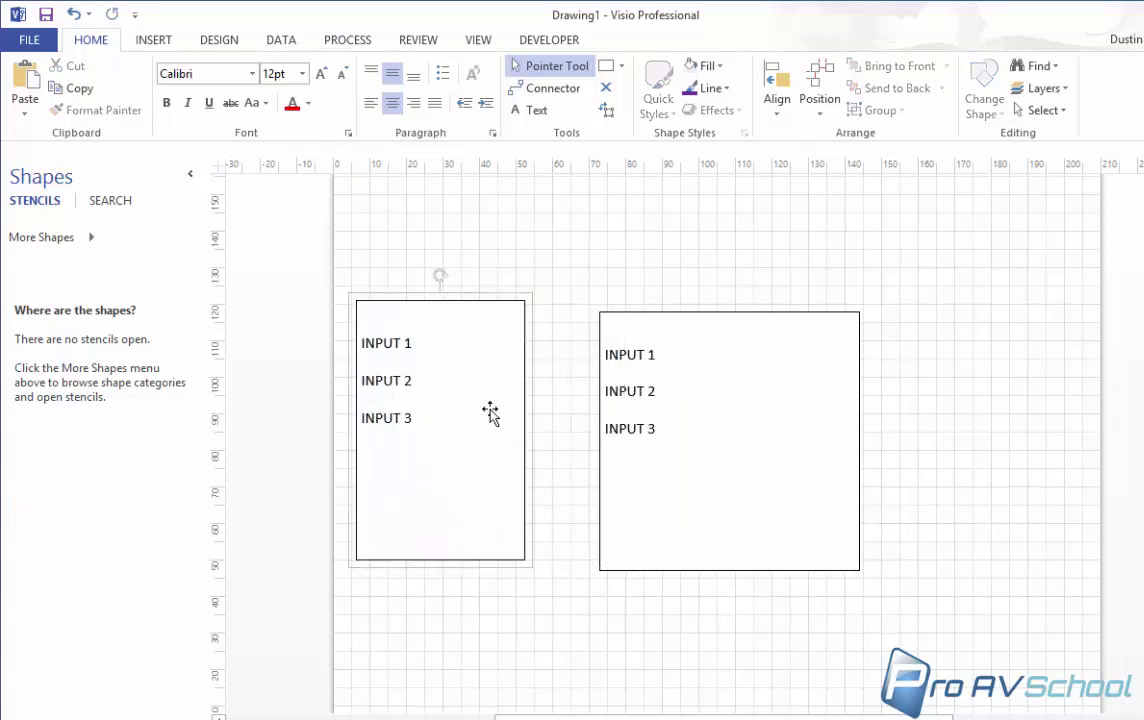
# Move the copy's label block to the right edge of the narrow rectangle and change its first label to OUTPUT 1
pyautogui.click(396, 340)
pyautogui.moveTo(396, 340); pyautogui.dragTo(500, 340)
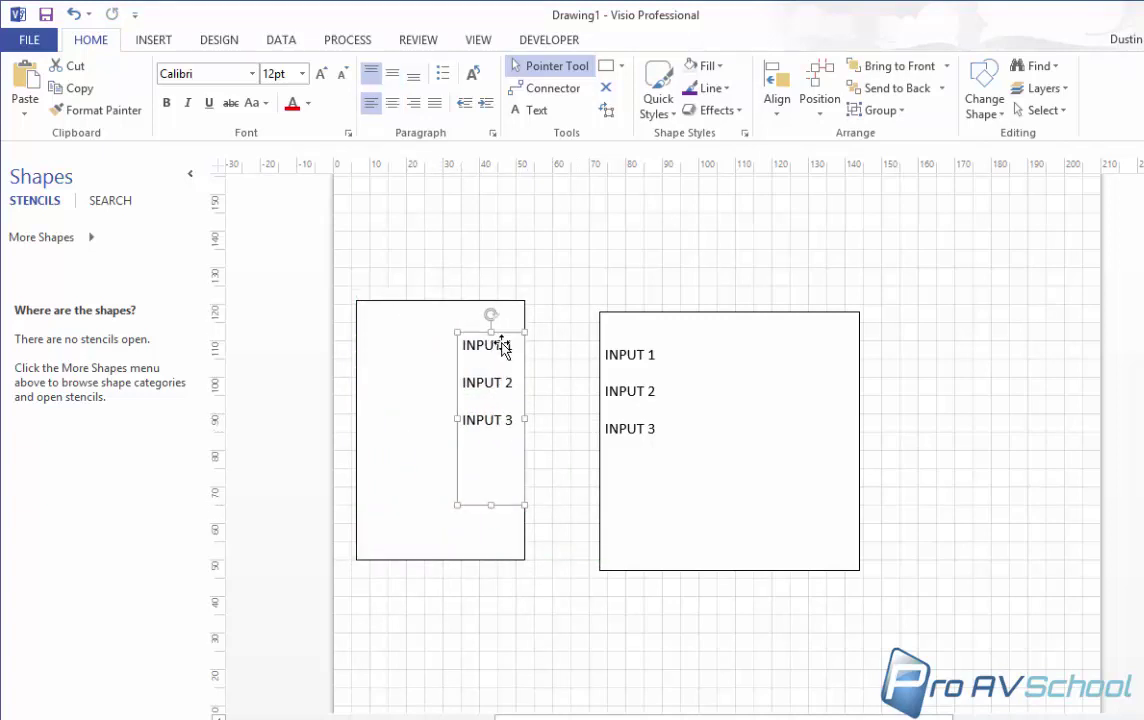
pyautogui.doubleClick(497, 351)
pyautogui.click(500, 342)
pyautogui.doubleClick(500, 342)
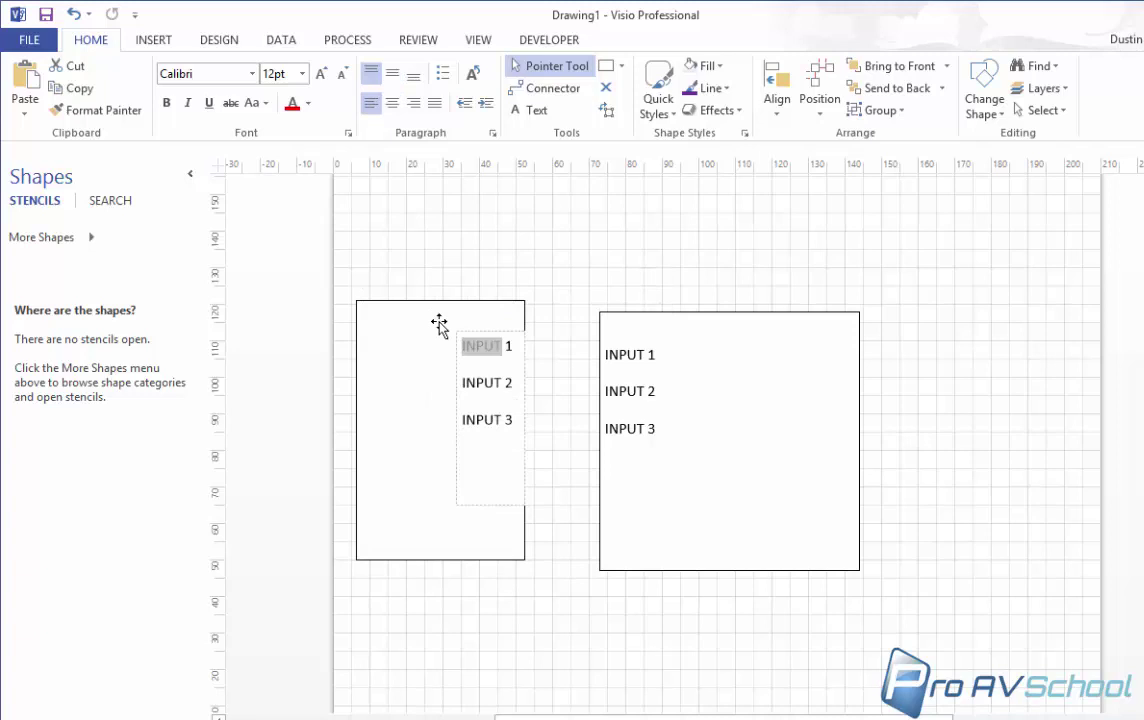
pyautogui.write('OPU')
pyautogui.write('TPUT')
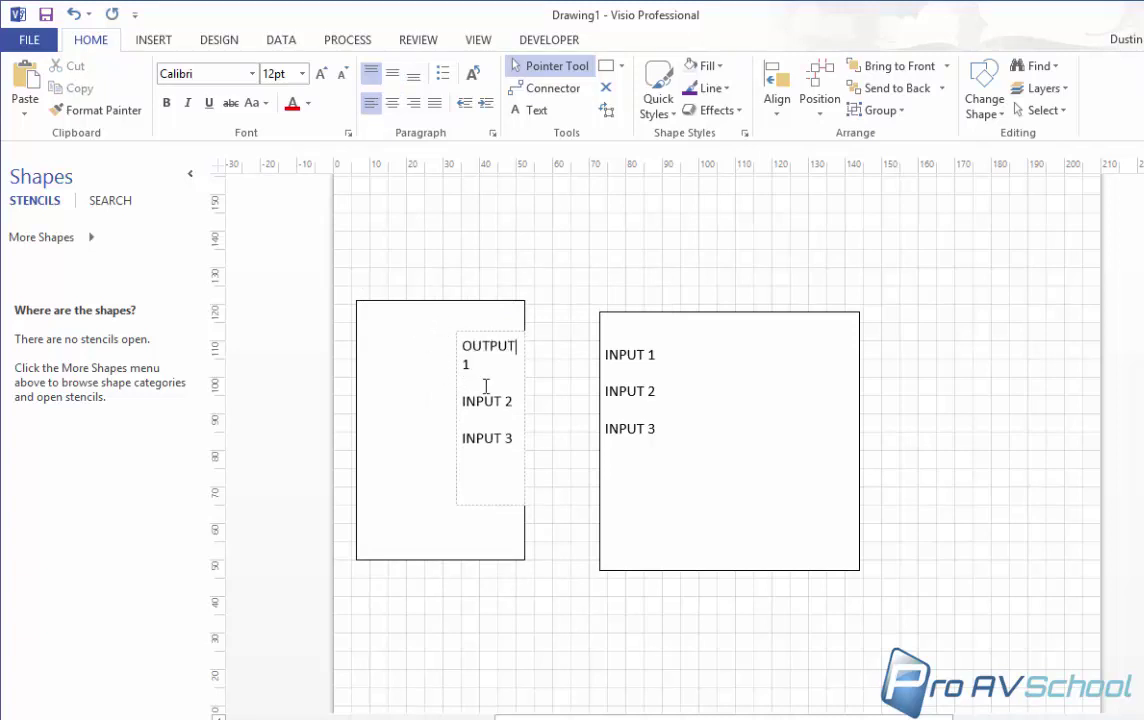
# Widen the copy's text block so OUTPUT 1 fits on one line and delete its INPUT 2 and INPUT 3 labels
pyautogui.click(452, 396)
pyautogui.click(462, 408)
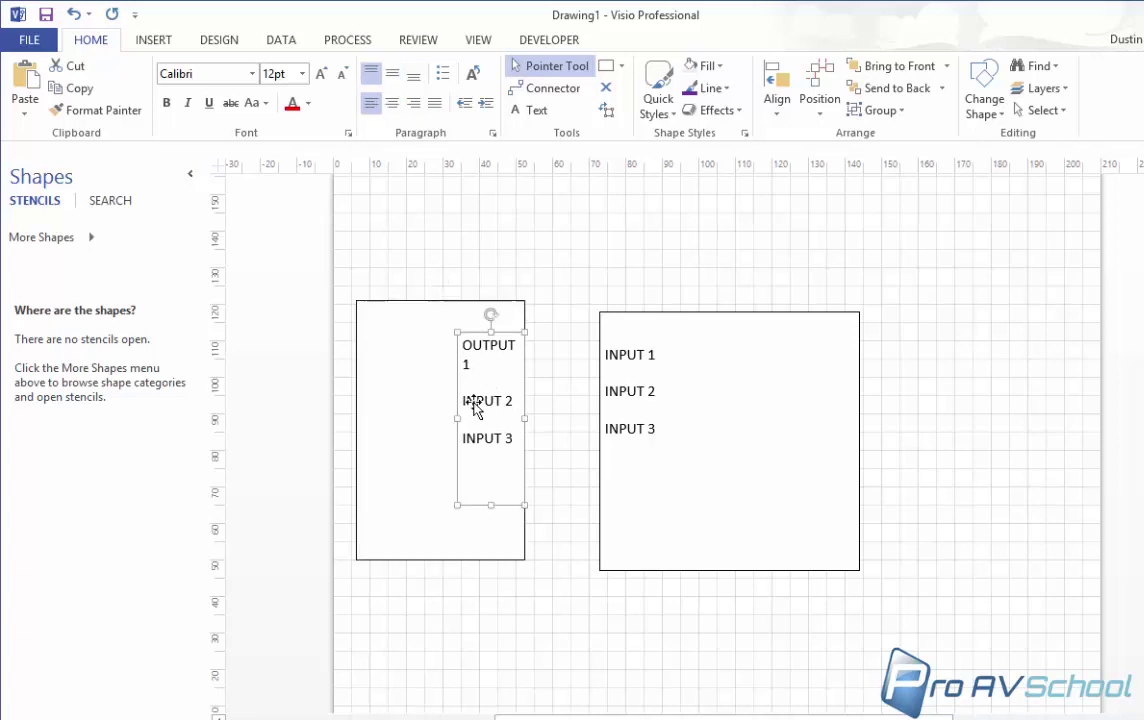
pyautogui.moveTo(448, 419); pyautogui.dragTo(442, 365)
pyautogui.click(498, 416)
pyautogui.click(472, 416)
pyautogui.doubleClick(497, 424)
pyautogui.press('Delete')
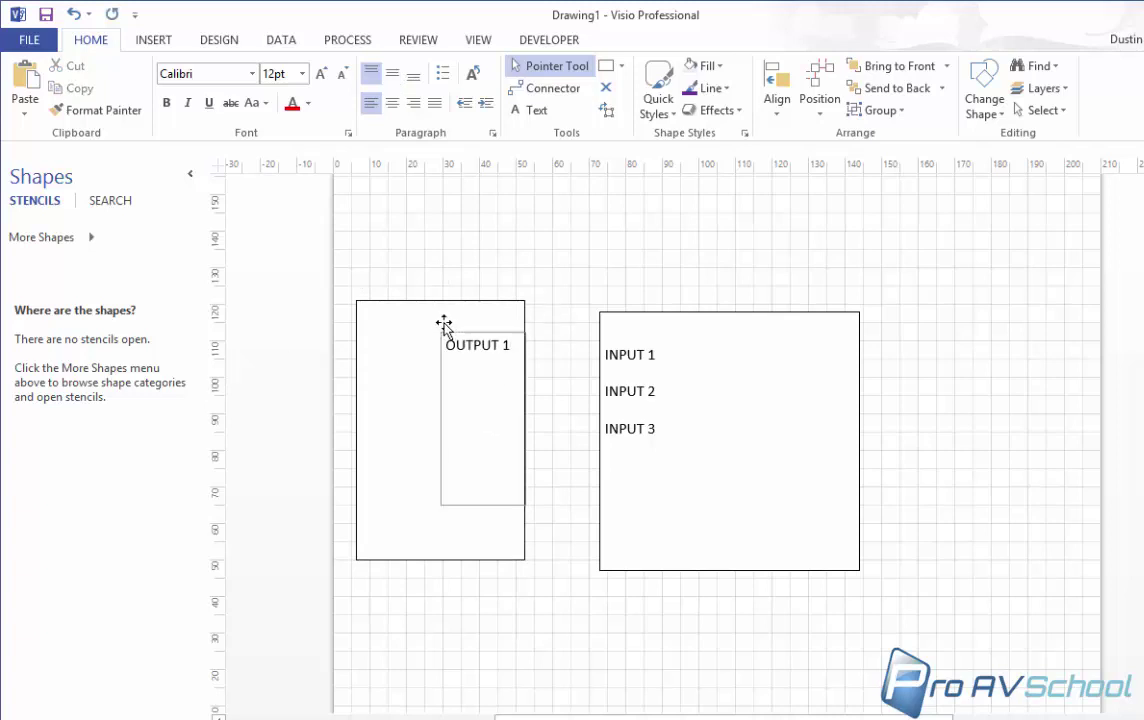
pyautogui.click(495, 258)
# Add a connection point on the narrow rectangle's right edge beside OUTPUT 1
pyautogui.click(605, 87)
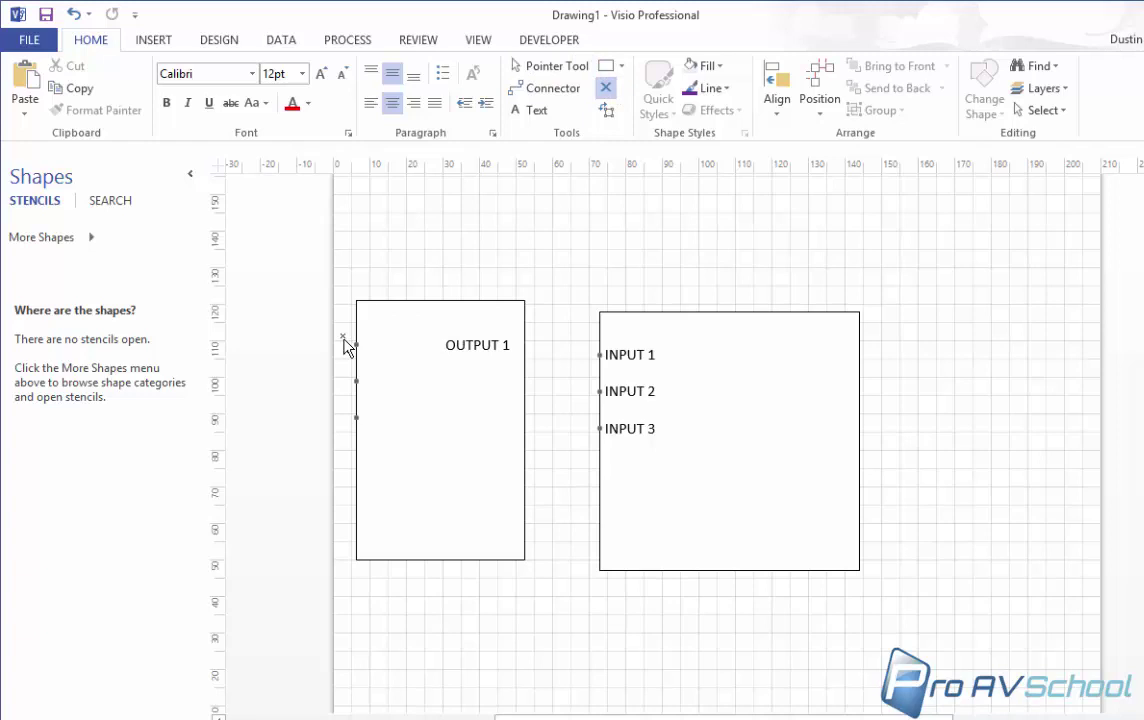
pyautogui.keyDown('ctrl'); pyautogui.click(525, 350); pyautogui.keyUp('ctrl')
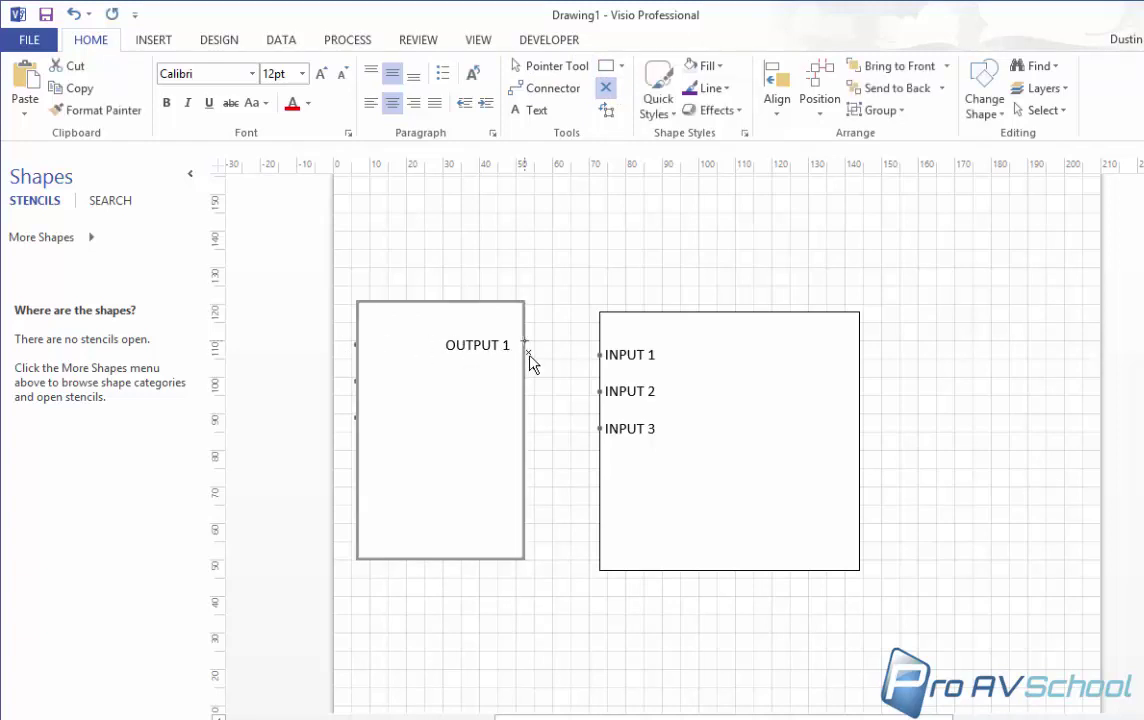
pyautogui.scroll(5, 524, 358)
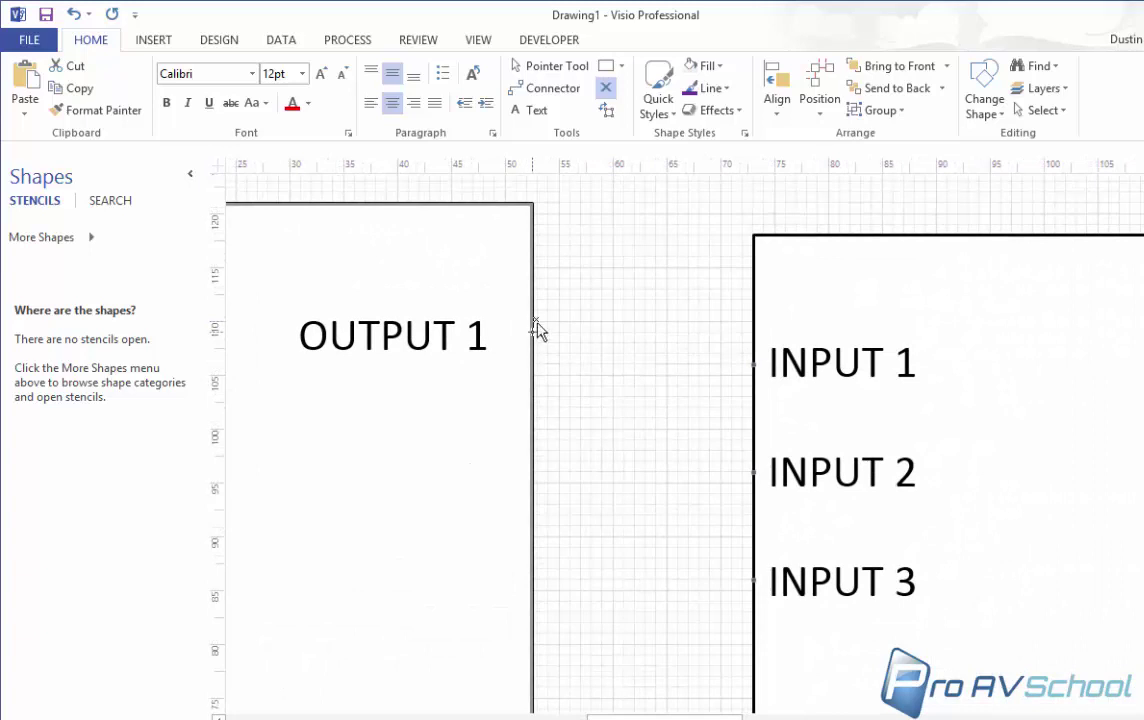
pyautogui.keyDown('ctrl'); pyautogui.click(532, 331); pyautogui.keyUp('ctrl')
pyautogui.click(540, 68)
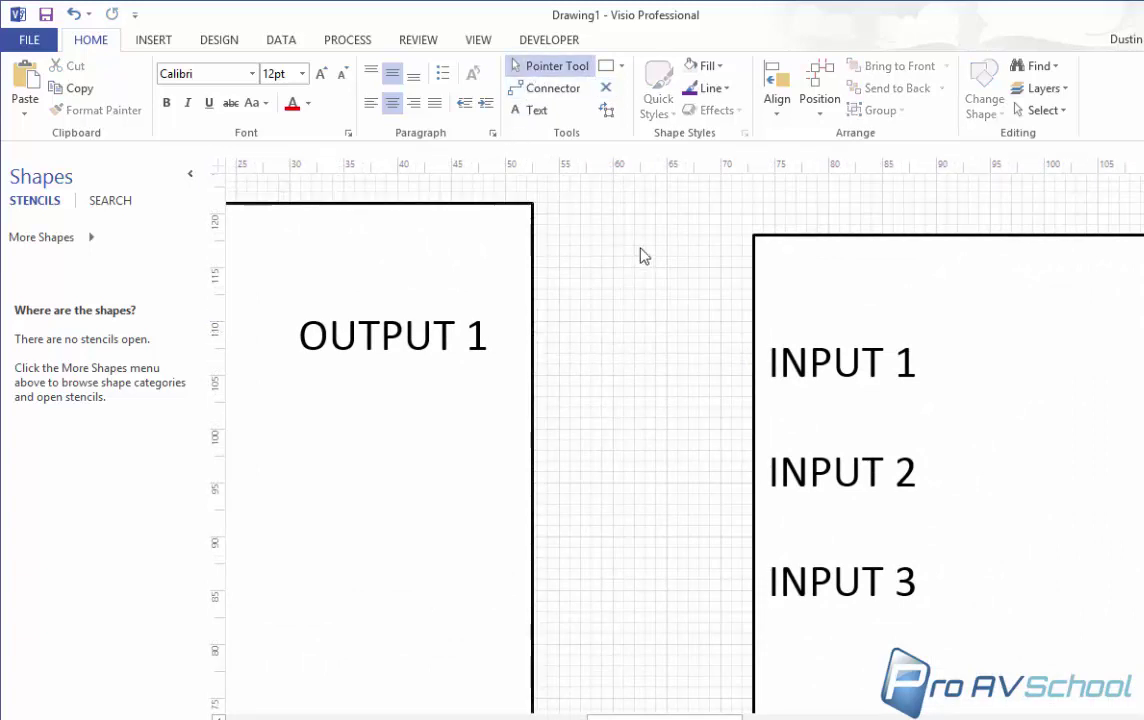
# Draw a connector from the connection point at OUTPUT 1 to the connection point at INPUT 1
pyautogui.scroll(-3, 646, 240)
pyautogui.scroll(2, 646, 240)
pyautogui.click(545, 88)
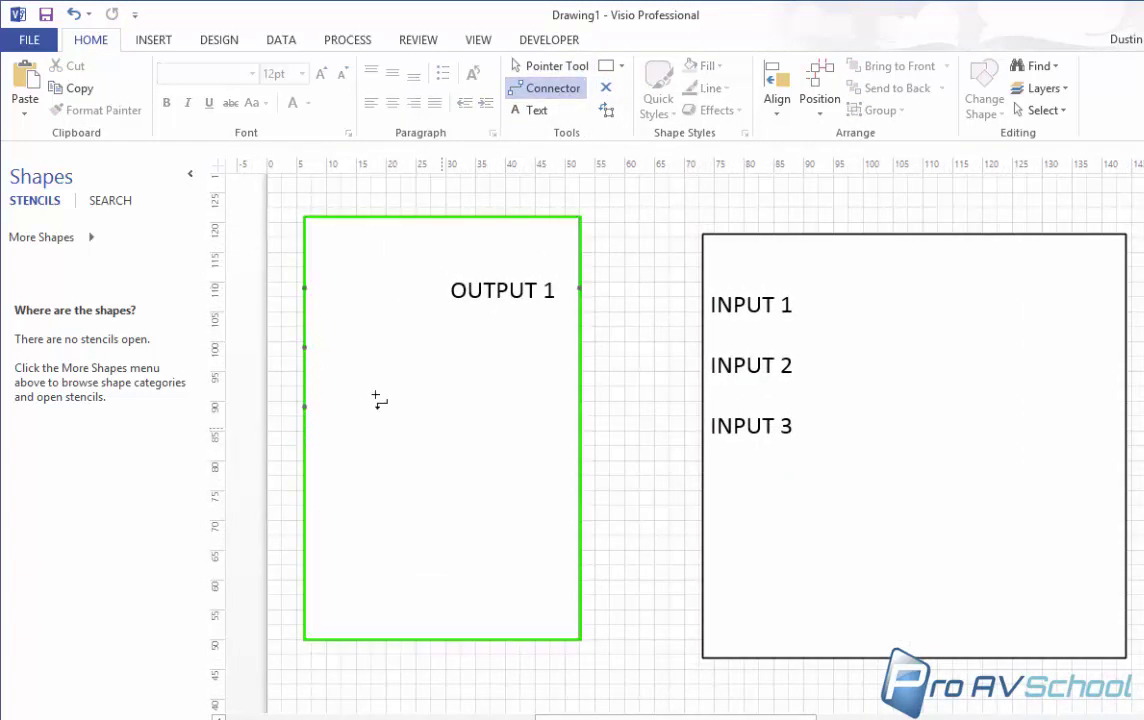
pyautogui.moveTo(583, 291); pyautogui.dragTo(702, 306)
pyautogui.click(543, 68)
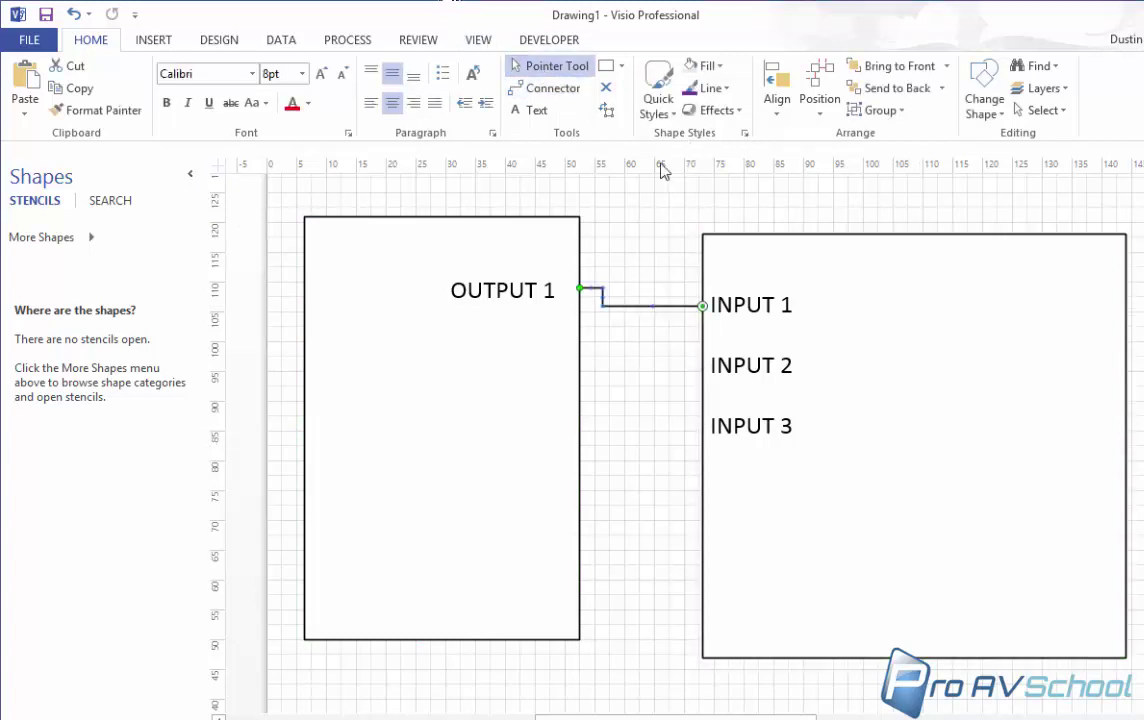
# Give the OUTPUT 1 to INPUT 1 connector a filled arrowhead at its INPUT 1 end
pyautogui.click(648, 322)
pyautogui.click(650, 312)
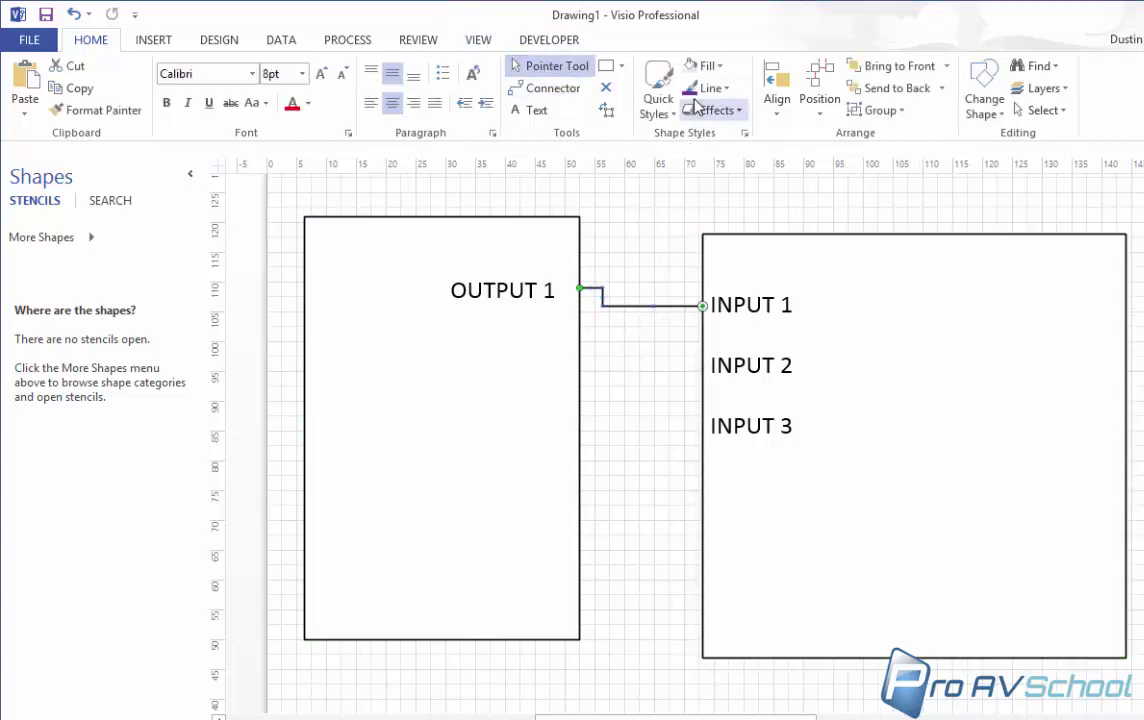
pyautogui.click(710, 88)
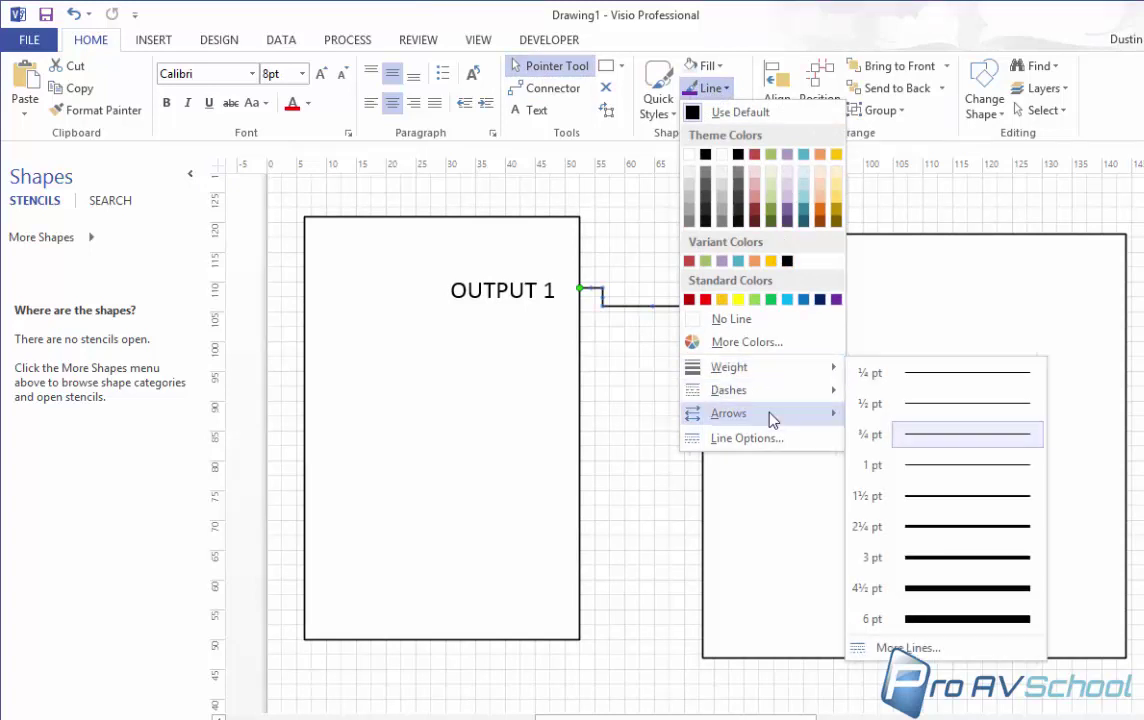
pyautogui.moveTo(766, 414)
pyautogui.click(940, 543)
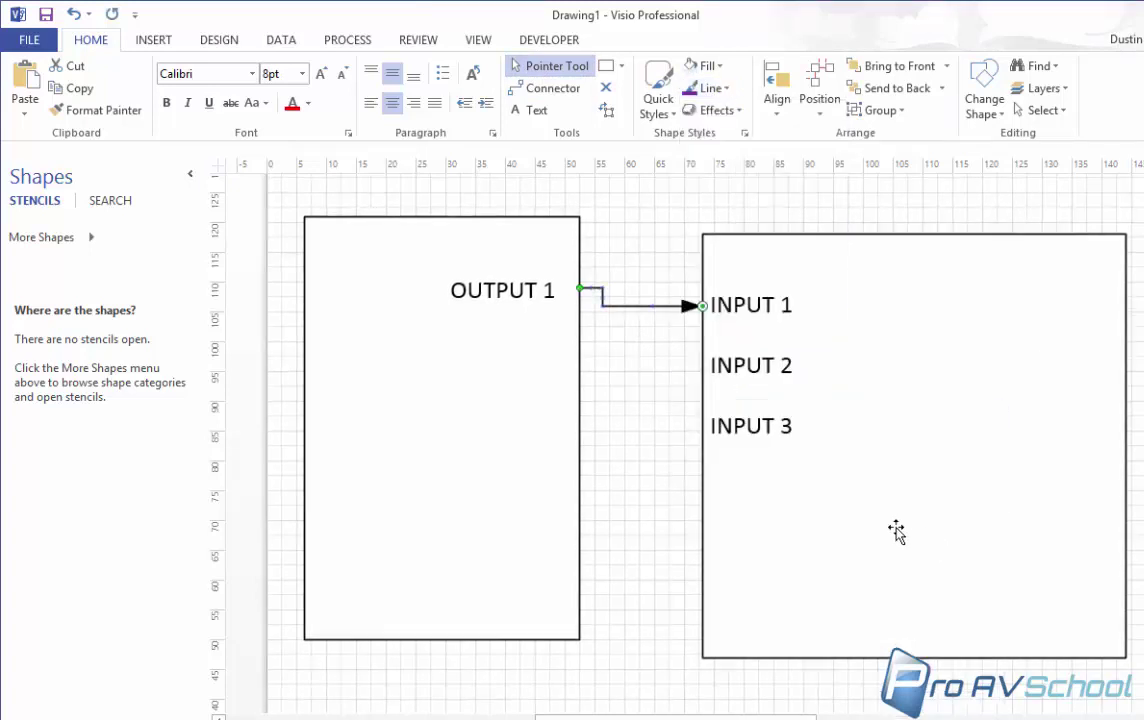
pyautogui.click(684, 465)
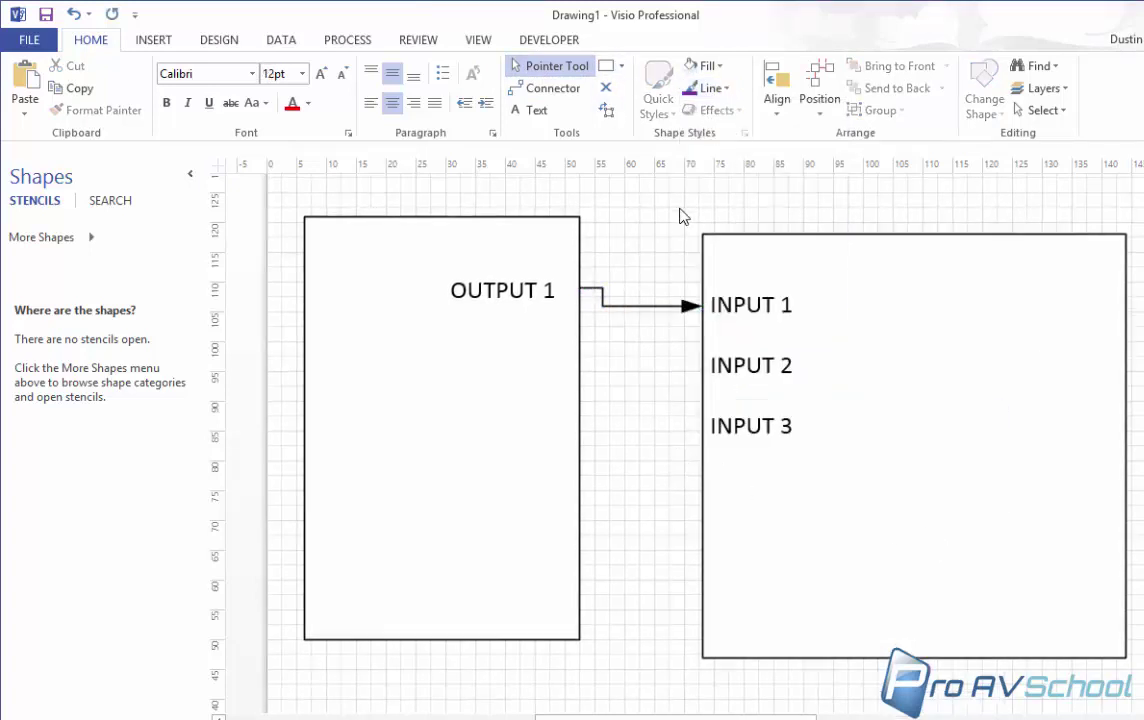
# Move the input square together with its labels away from the output rectangle, leaving a gap of about 86 mm between them
pyautogui.moveTo(683, 216); pyautogui.dragTo(1093, 490)
pyautogui.scroll(-1, 1041, 448)
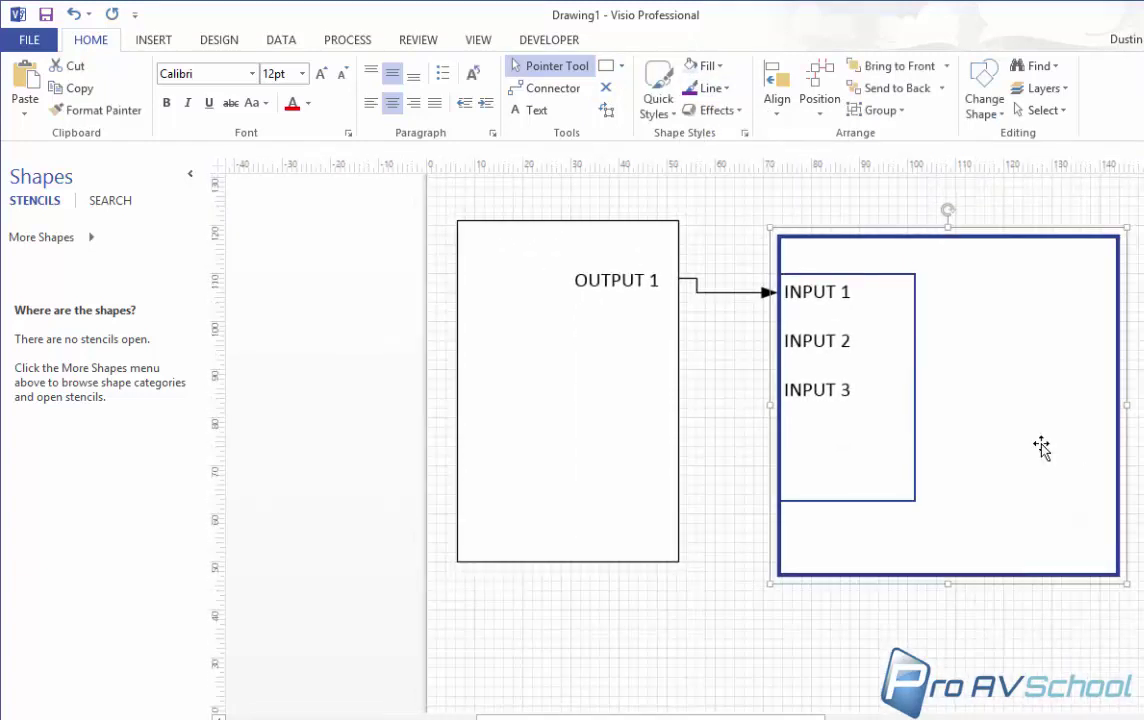
pyautogui.scroll(1, 1041, 448)
pyautogui.moveTo(947, 355); pyautogui.dragTo(1024, 322)
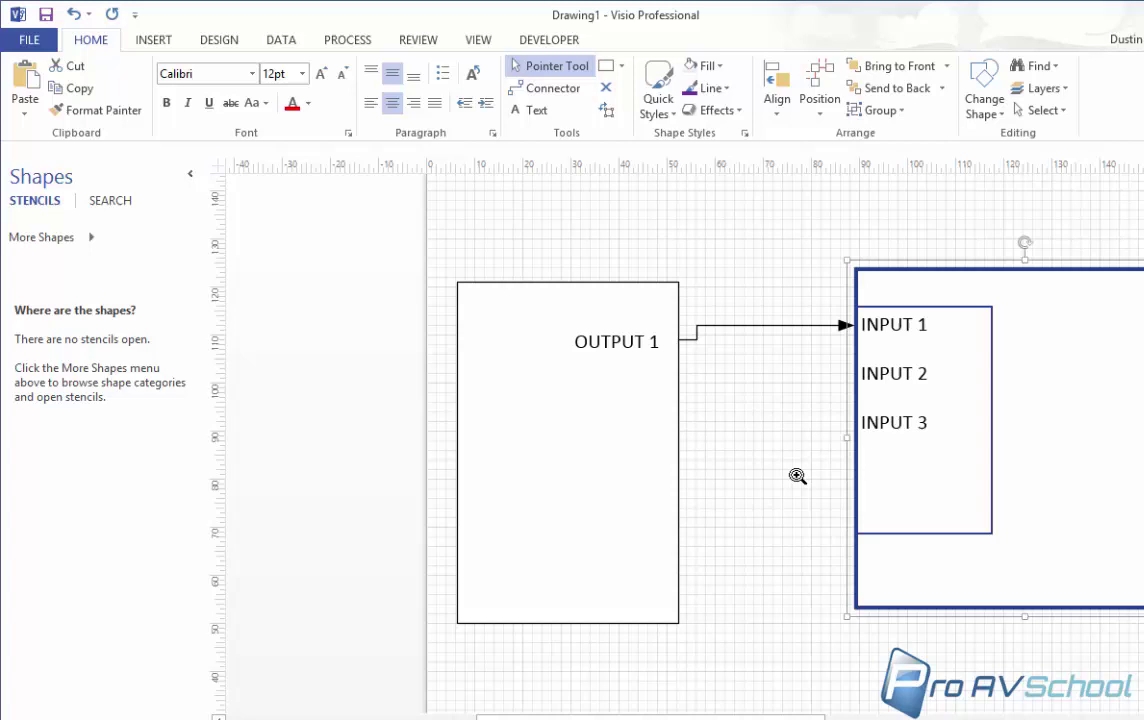
pyautogui.moveTo(797, 476); pyautogui.dragTo(541, 416)
pyautogui.moveTo(812, 378); pyautogui.dragTo(978, 526)
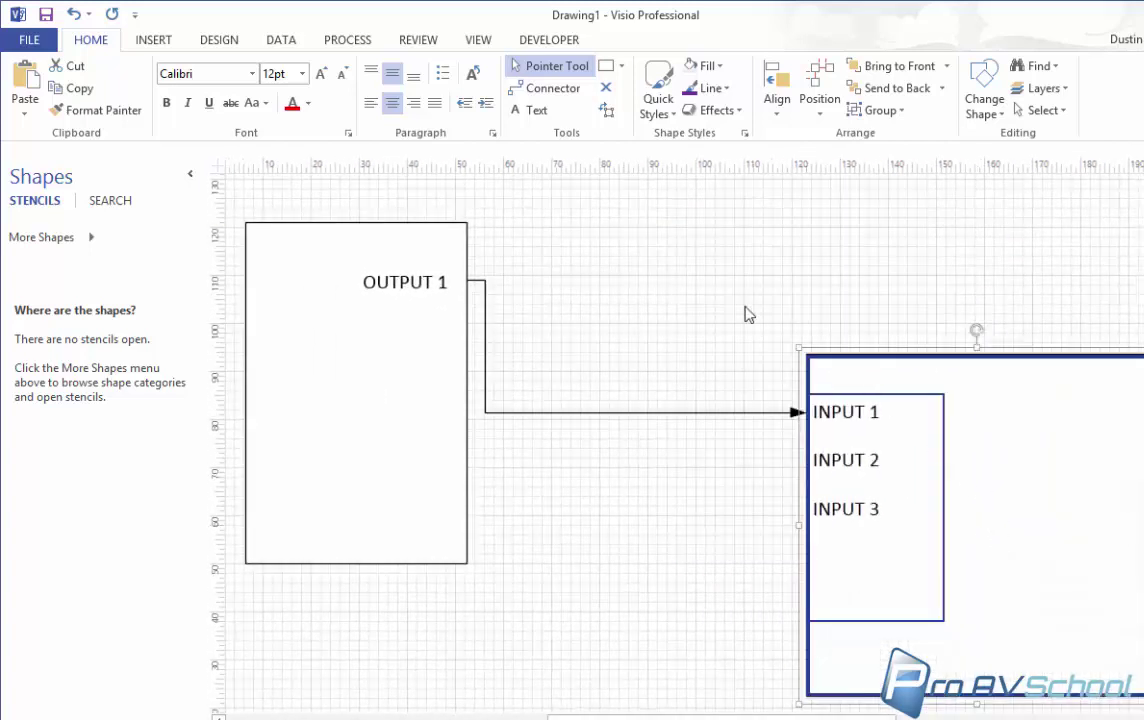
pyautogui.moveTo(1034, 498); pyautogui.dragTo(1108, 361)
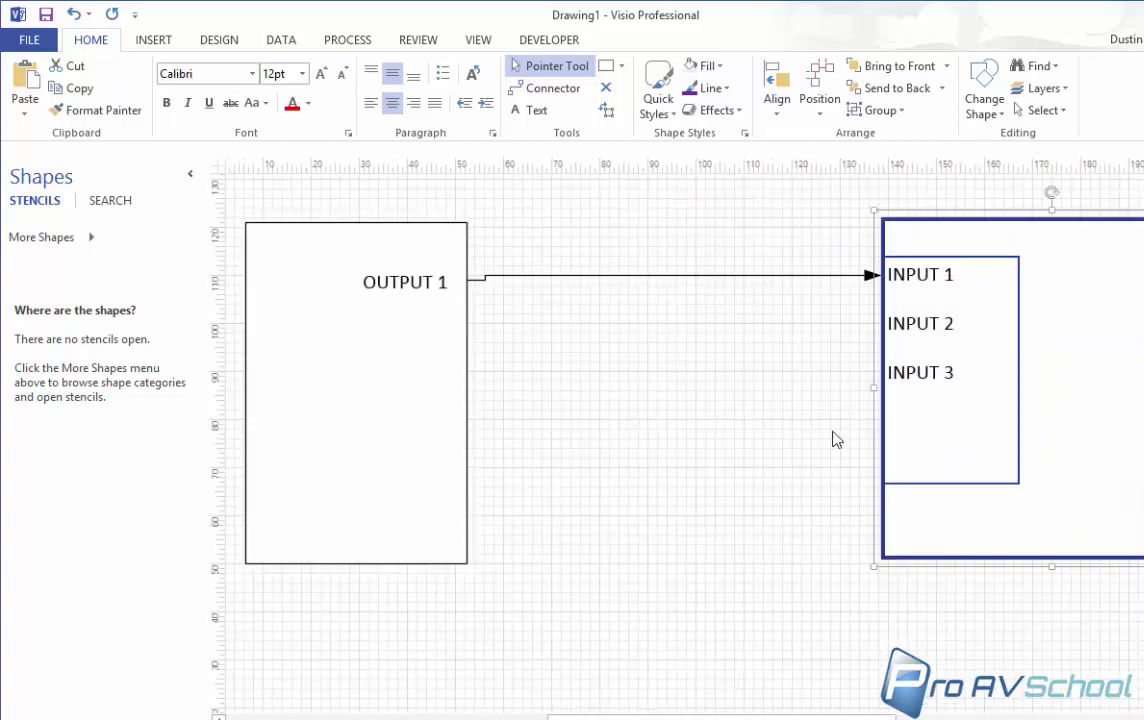
# Add the labels OUTPUT 2 and OUTPUT 3 below OUTPUT 1 in the narrow rectangle's text block
pyautogui.click(603, 451)
pyautogui.click(409, 273)
pyautogui.doubleClick(437, 281)
pyautogui.click(437, 281)
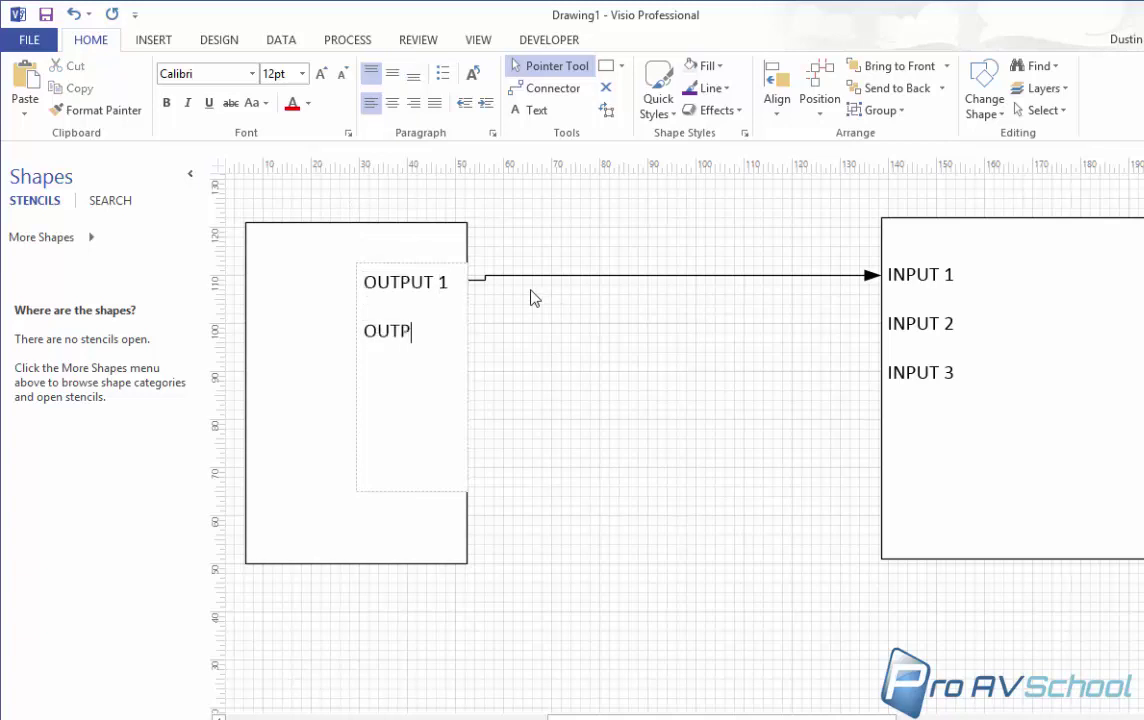
pyautogui.write('OUTPUT 3')
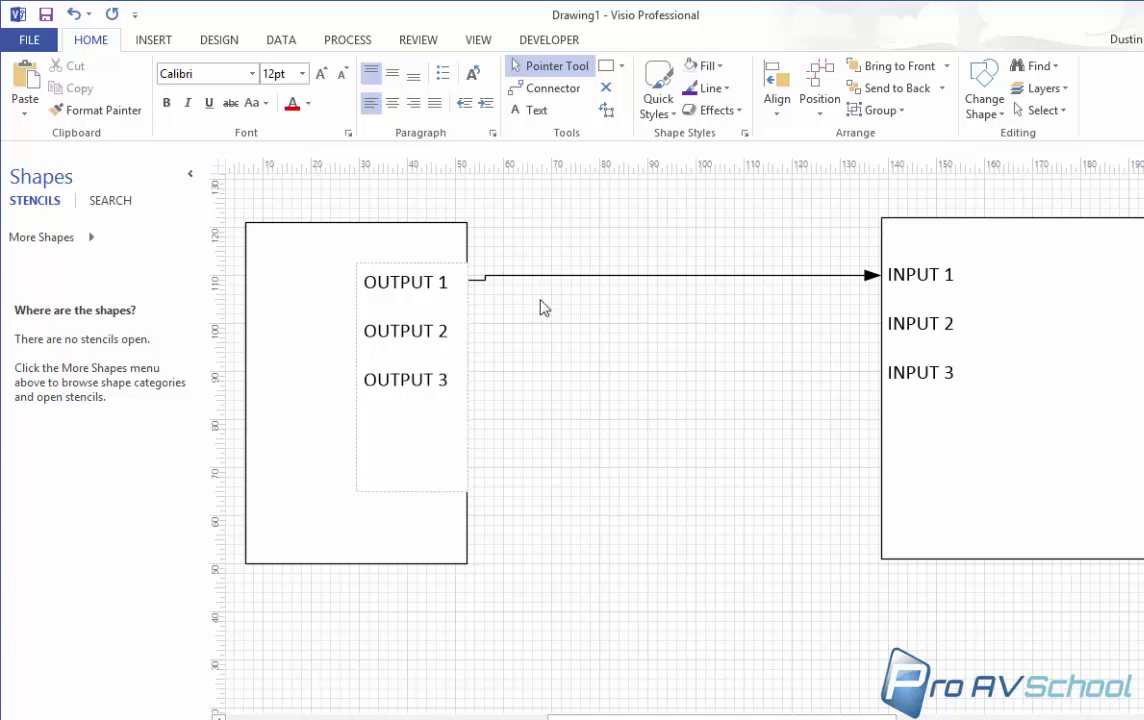
pyautogui.click(543, 307)
# Add connection points on the narrow rectangle's right edge beside OUTPUT 2 and OUTPUT 3
pyautogui.click(605, 87)
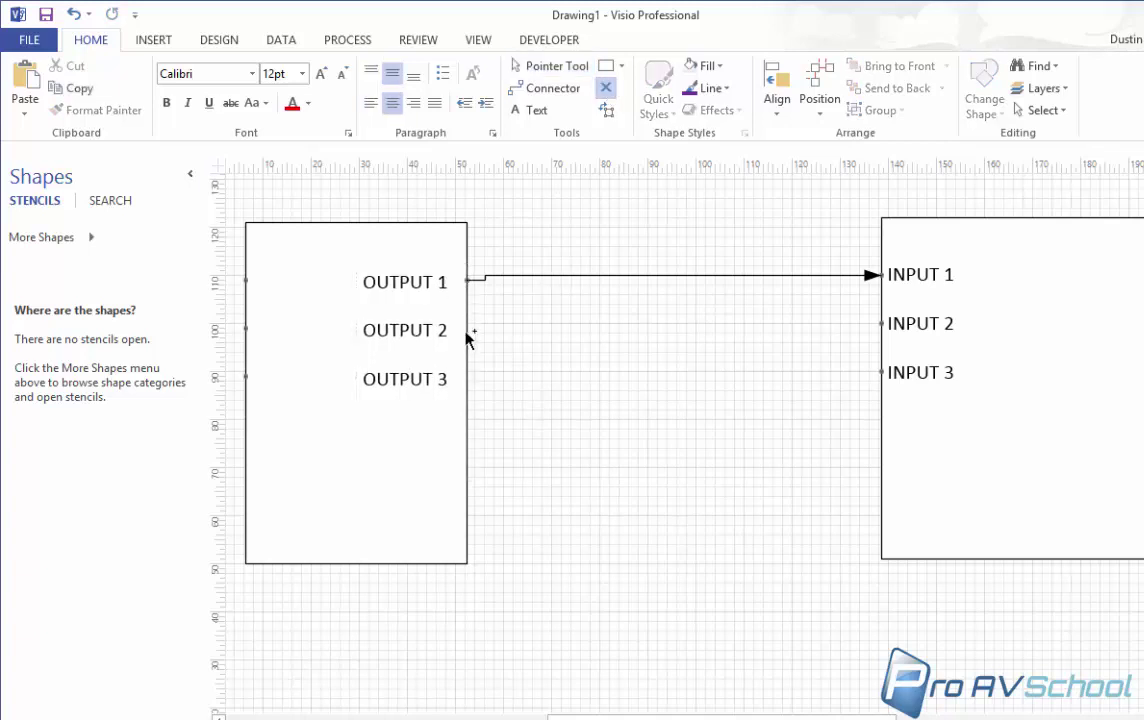
pyautogui.keyDown('ctrl'); pyautogui.click(467, 333); pyautogui.keyUp('ctrl')
pyautogui.click(466, 366)
pyautogui.click(466, 333)
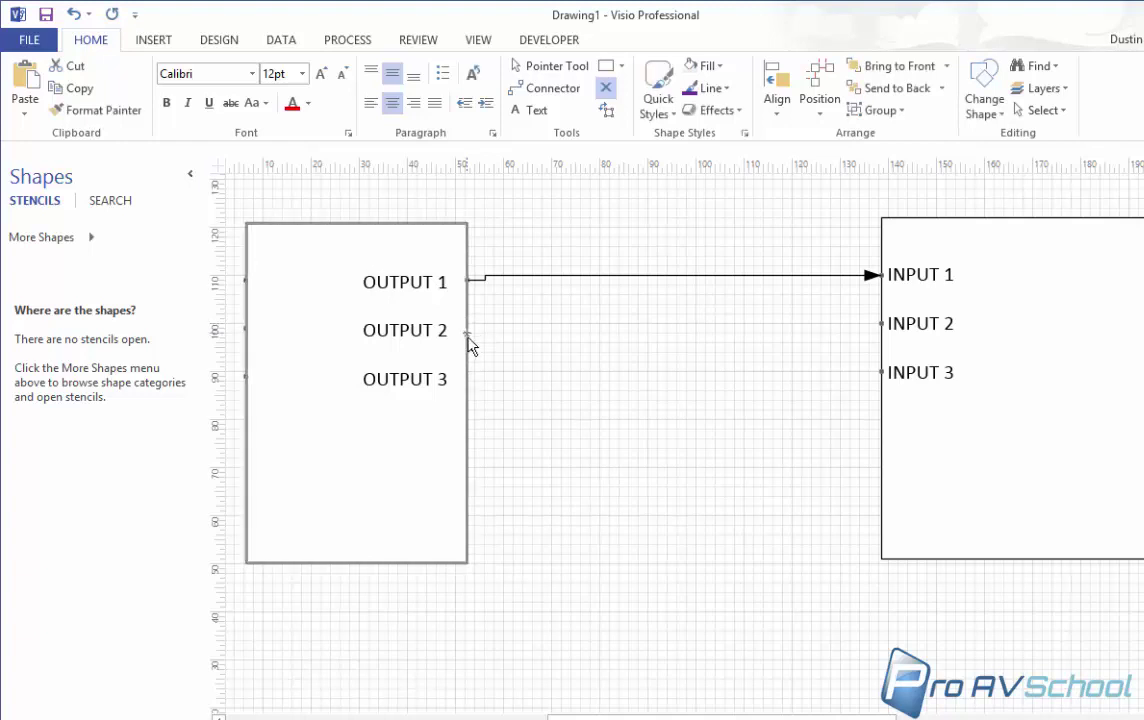
pyautogui.scroll(4, 465, 373)
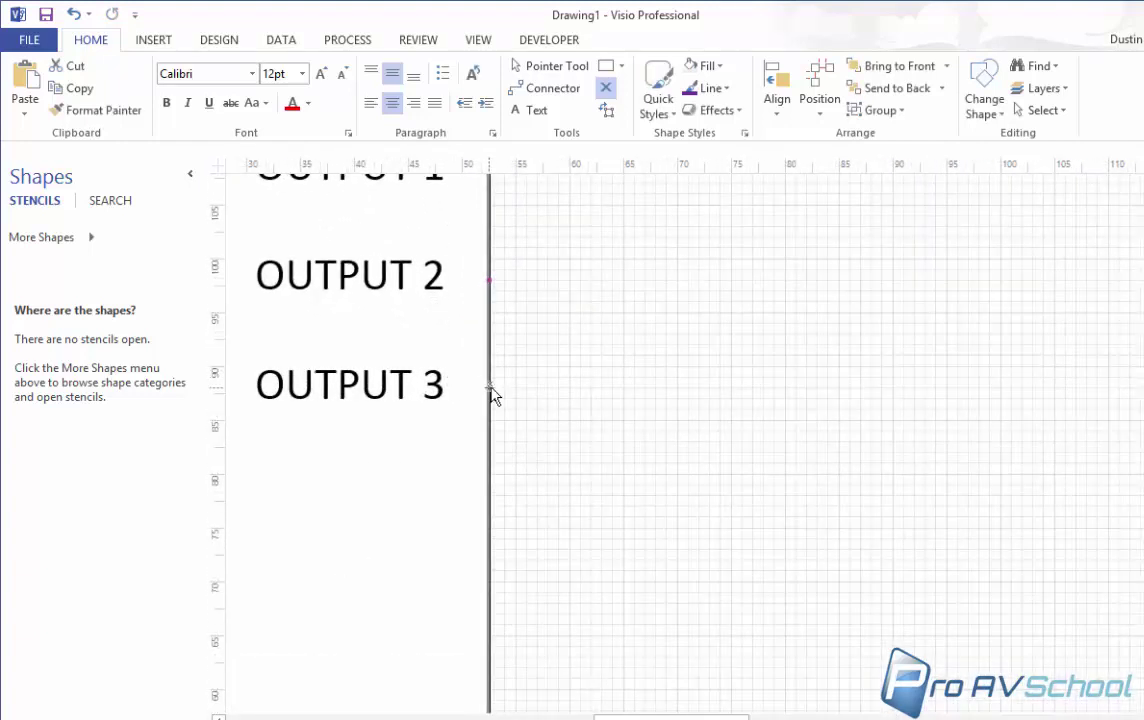
pyautogui.click(552, 70)
# Draw connectors from OUTPUT 2 to INPUT 2 and from OUTPUT 3 to INPUT 3
pyautogui.scroll(-5, 730, 373)
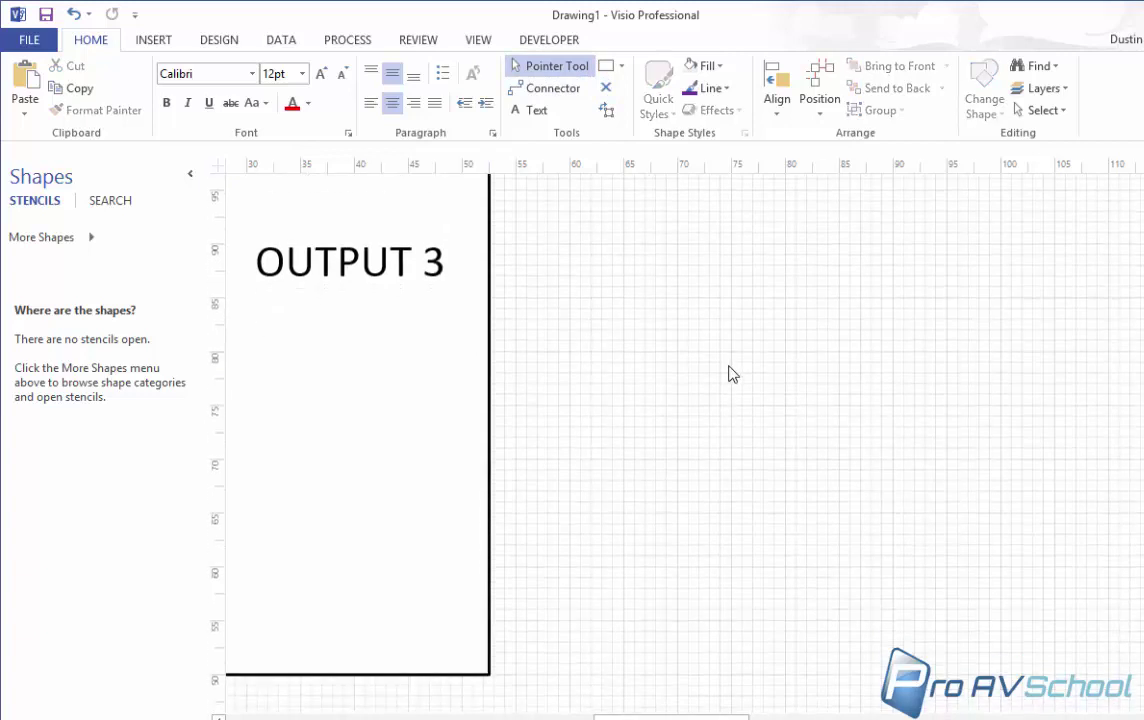
pyautogui.moveTo(893, 379); pyautogui.dragTo(666, 423)
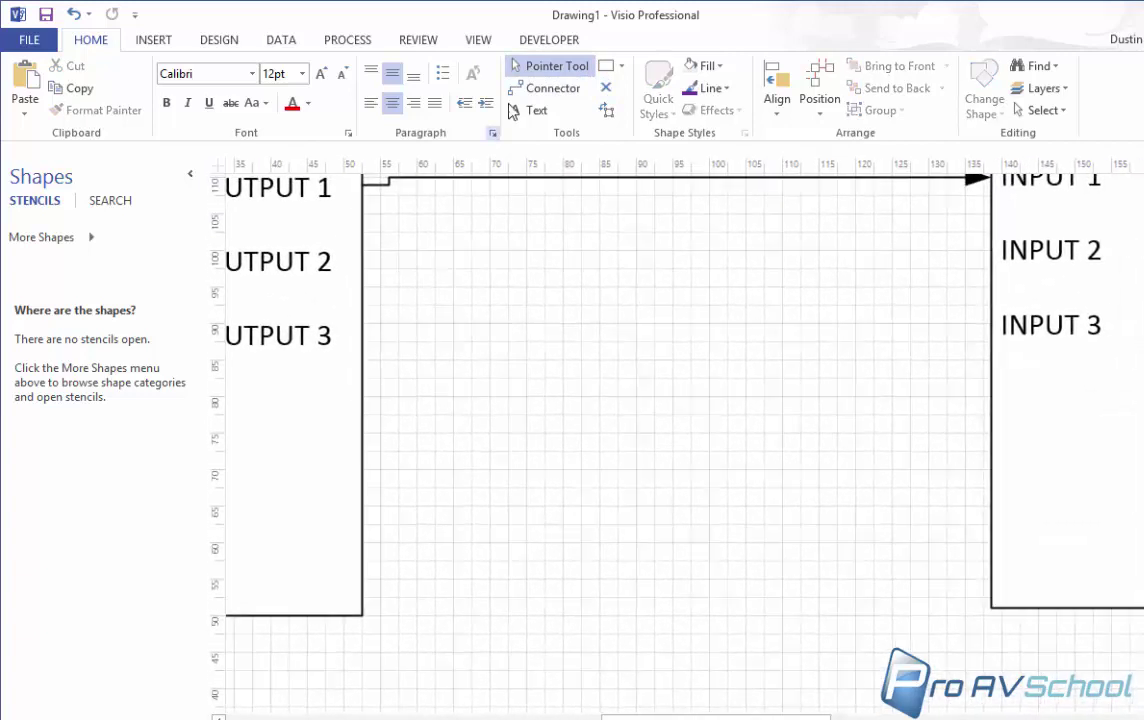
pyautogui.click(550, 88)
pyautogui.moveTo(362, 265)
pyautogui.mouseDown()
pyautogui.moveTo(953, 222)
pyautogui.moveTo(976, 255)
pyautogui.moveTo(991, 250)
pyautogui.mouseUp()
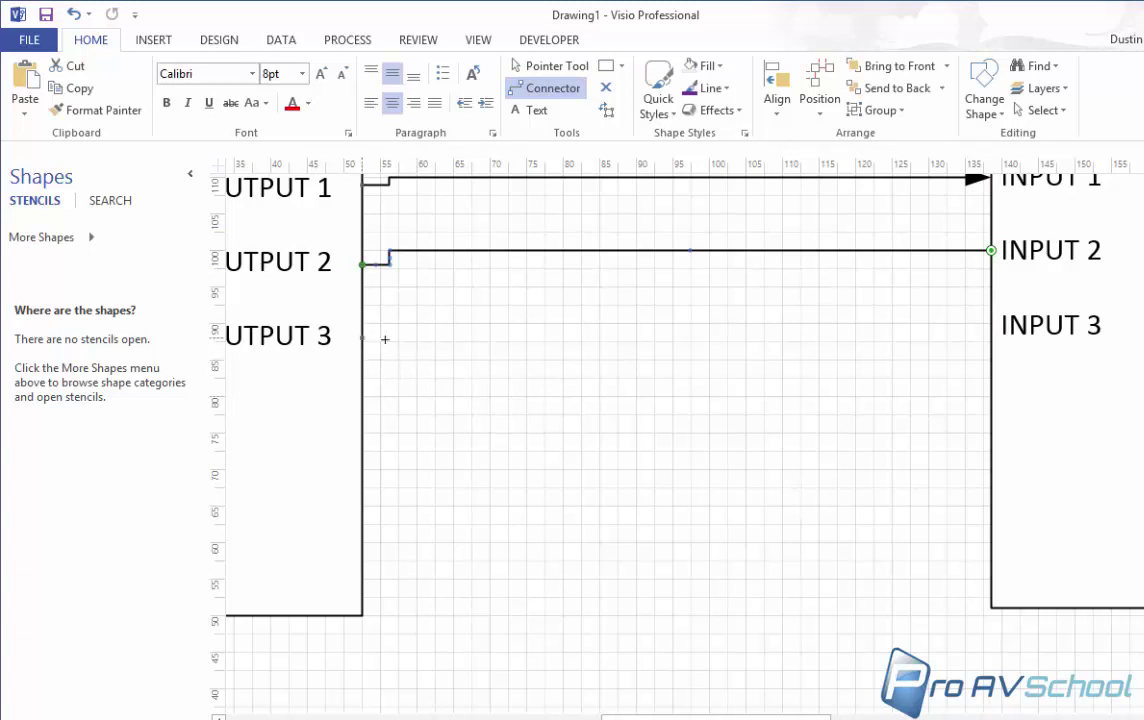
pyautogui.moveTo(366, 336); pyautogui.dragTo(990, 324)
pyautogui.scroll(-2, 735, 390)
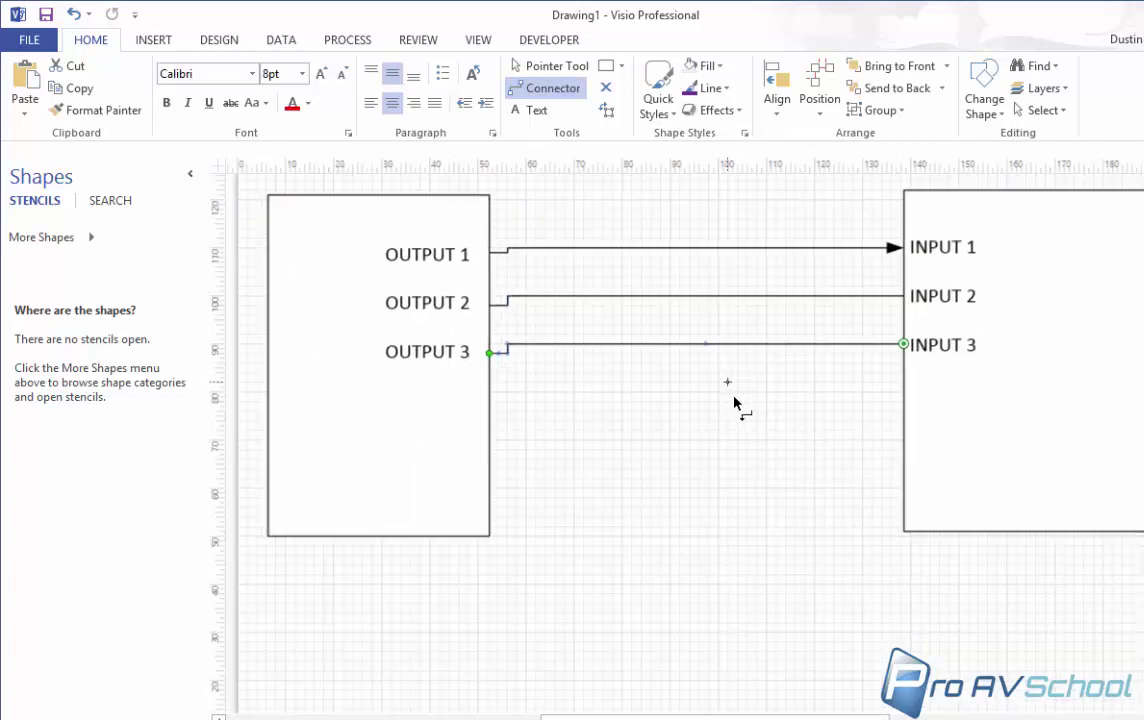
pyautogui.click(513, 68)
# Give the INPUT 2 and INPUT 3 connectors the same filled arrowhead at their input ends
pyautogui.click(708, 333)
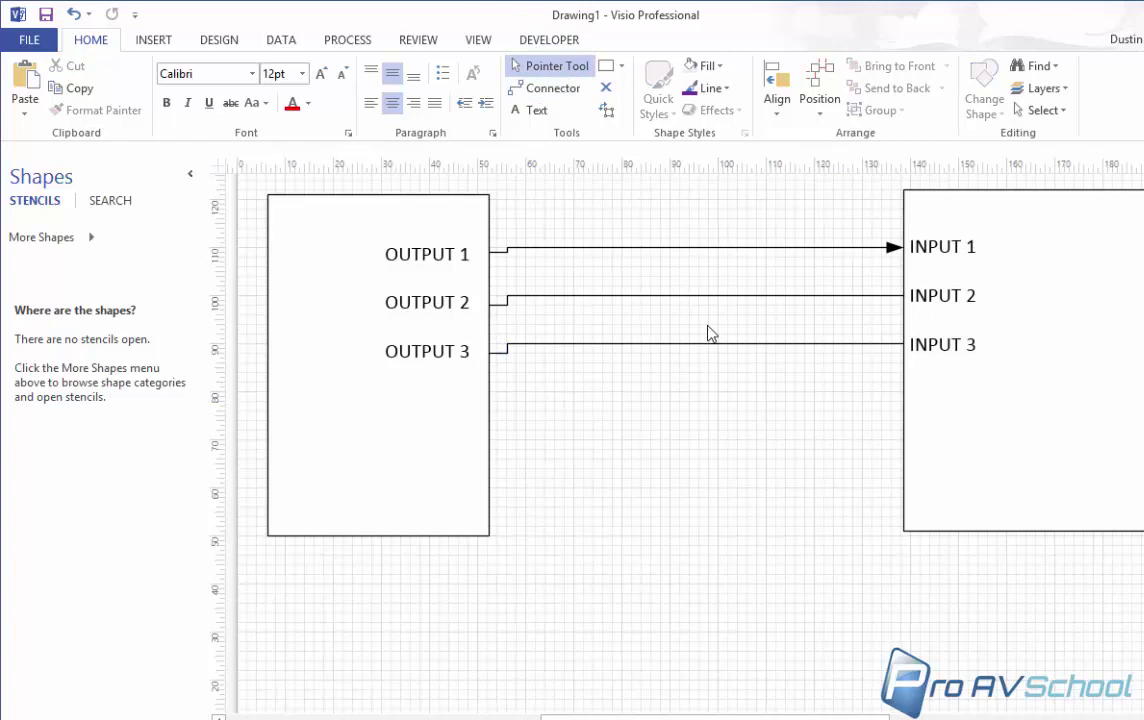
pyautogui.click(704, 345)
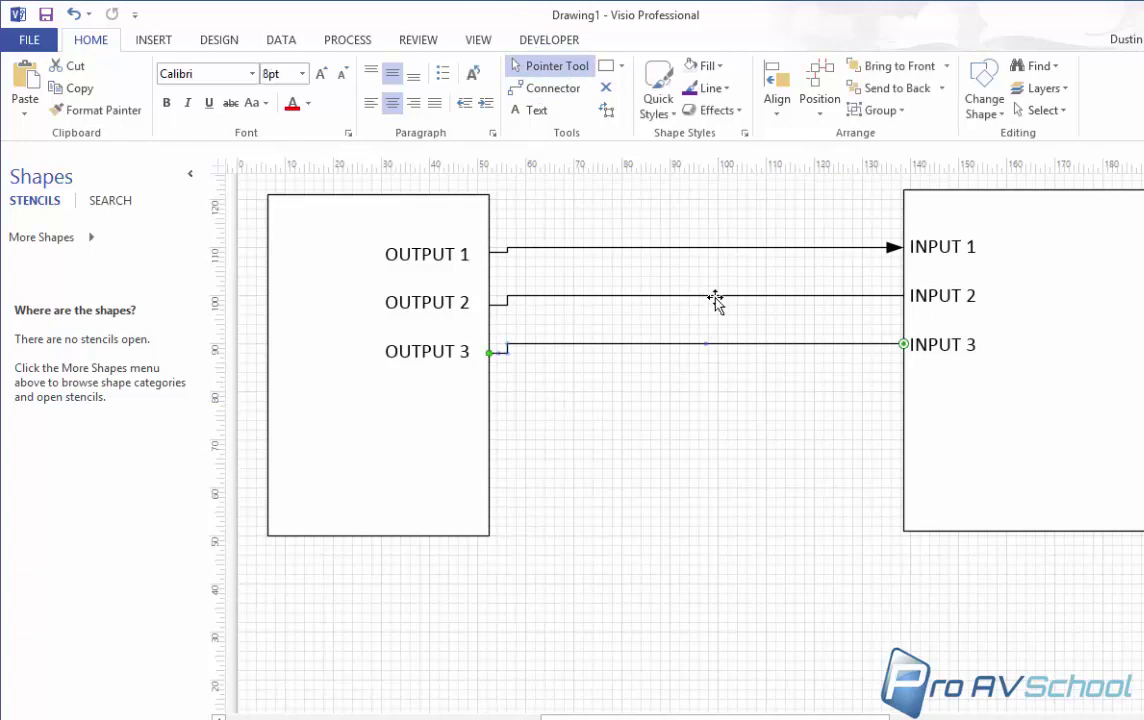
pyautogui.keyDown('shift'); pyautogui.click(716, 296); pyautogui.keyUp('shift')
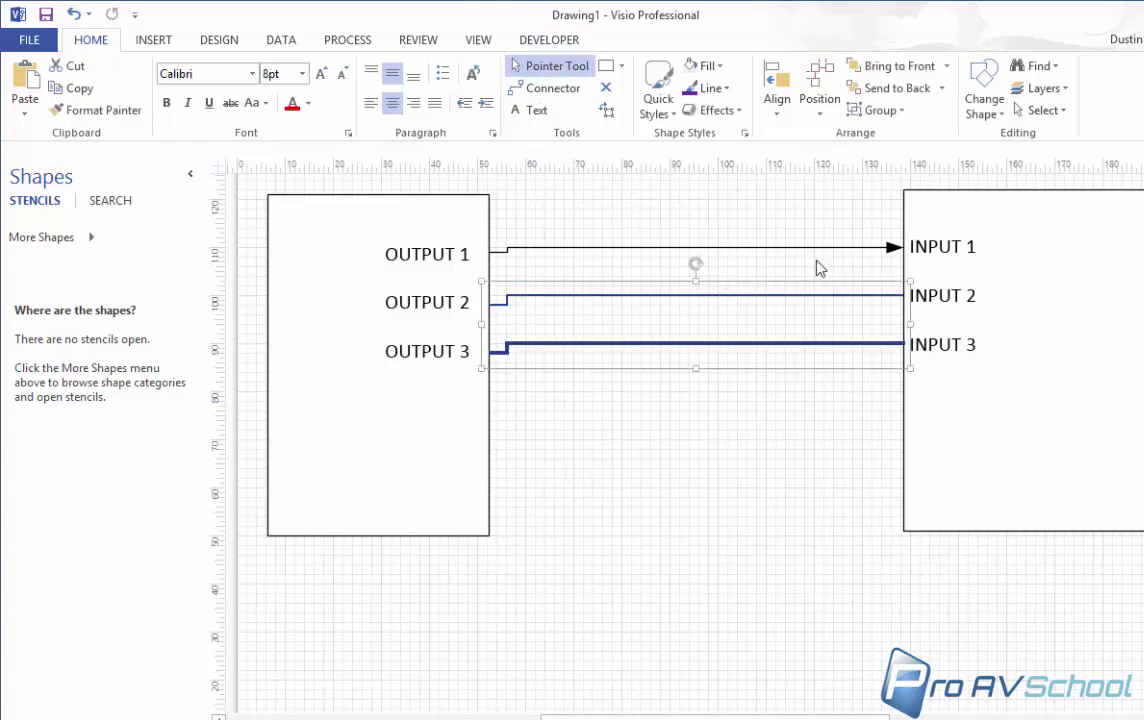
pyautogui.click(730, 88)
pyautogui.moveTo(781, 412)
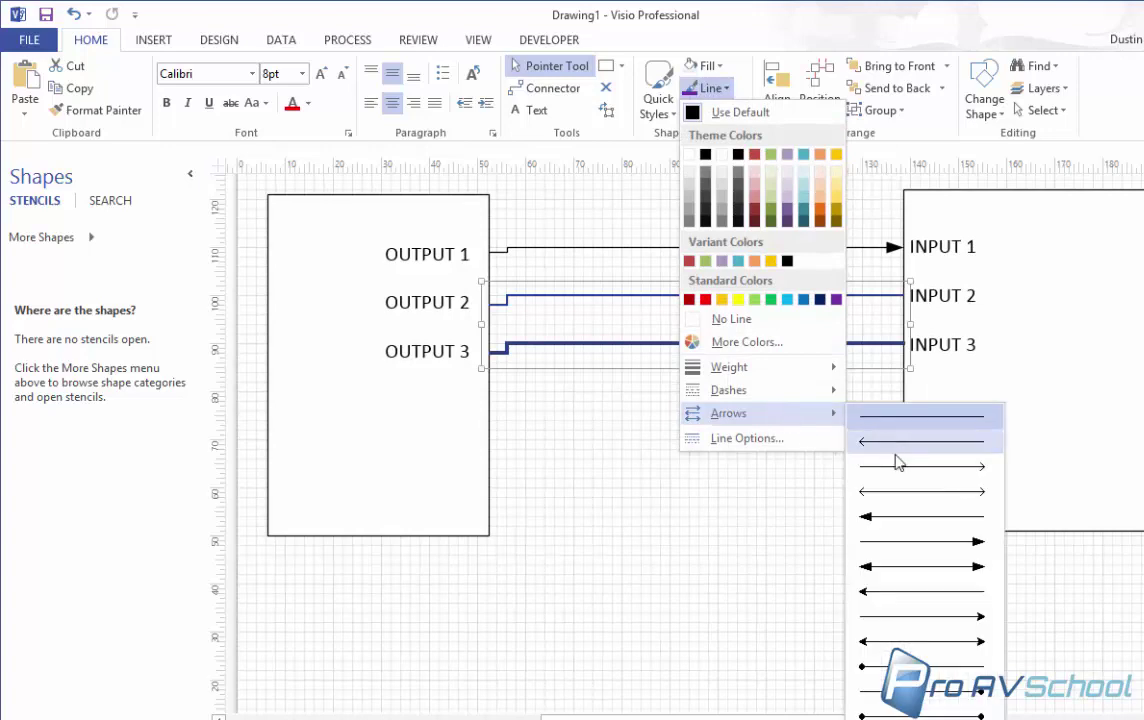
pyautogui.click(922, 545)
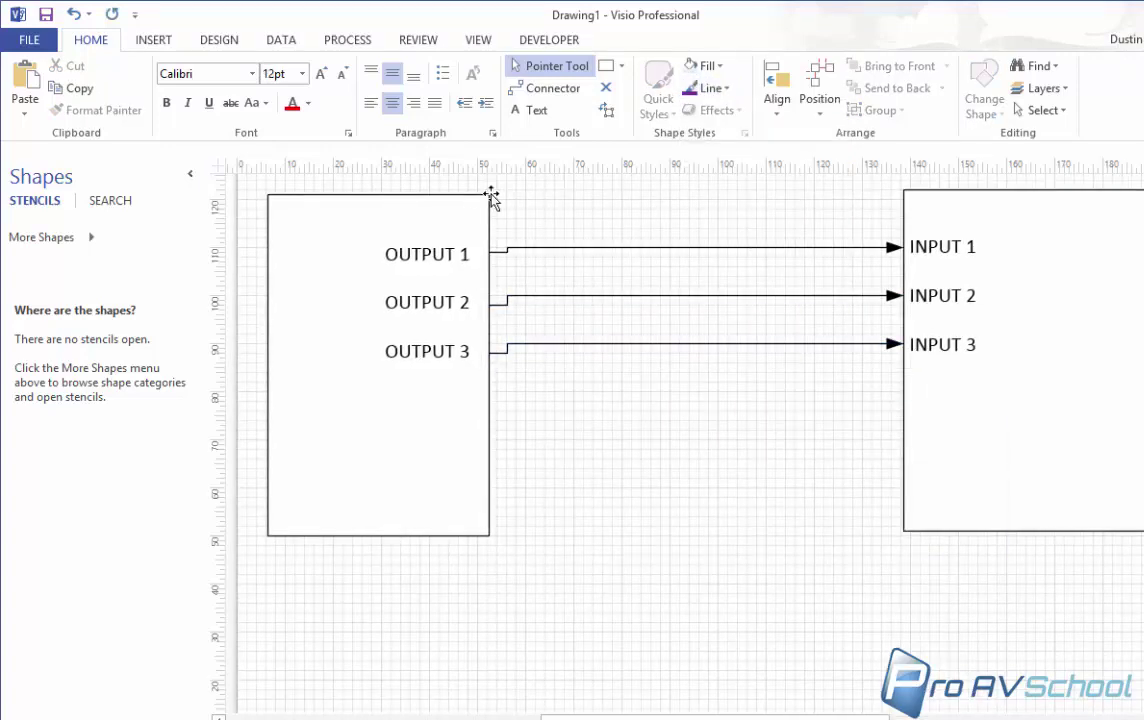
# Format all three connectors as red lines with a 3 pt weight
pyautogui.scroll(-2, 548, 220)
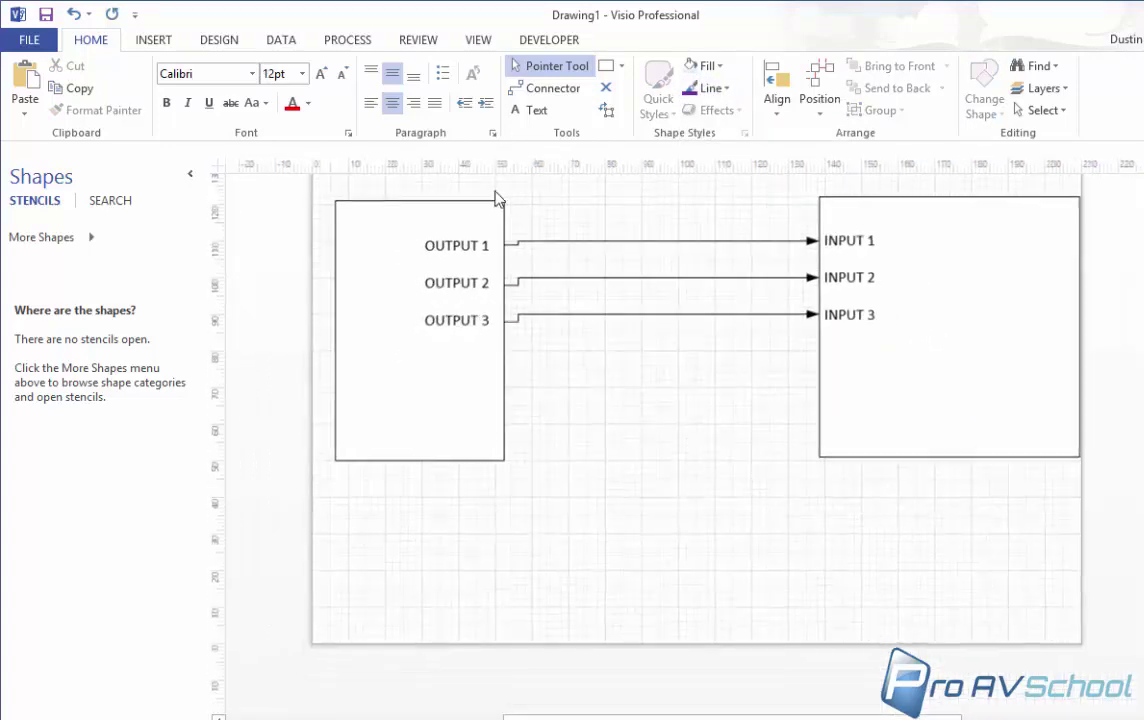
pyautogui.moveTo(477, 181); pyautogui.dragTo(845, 442)
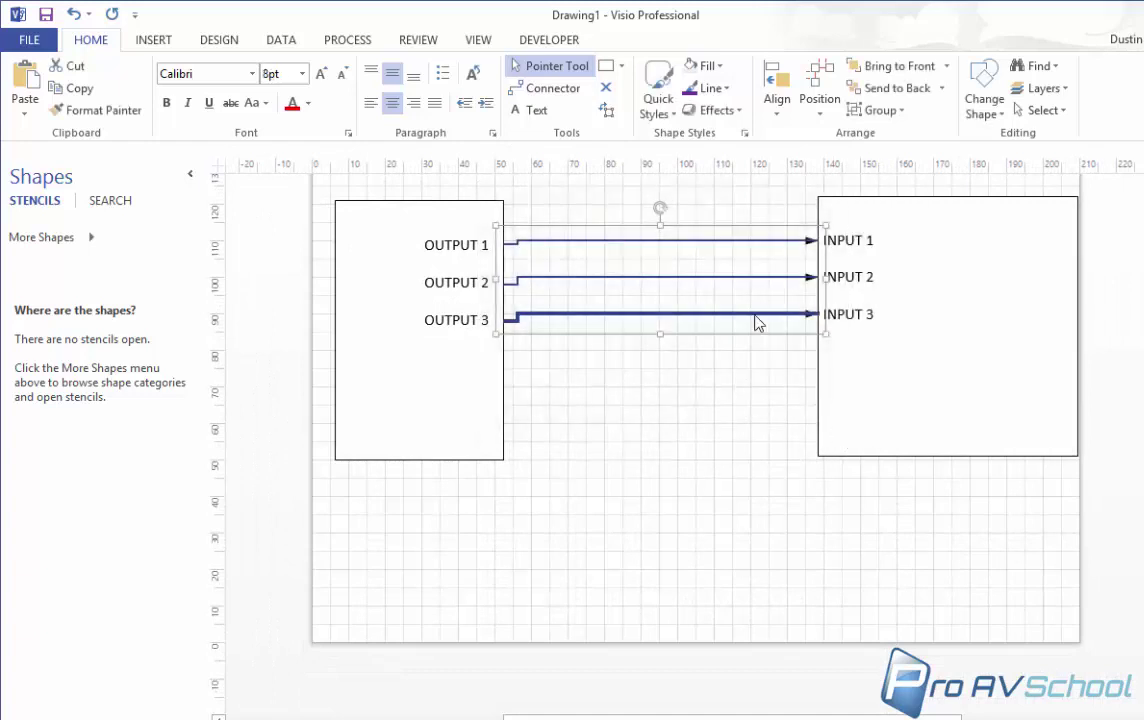
pyautogui.click(723, 90)
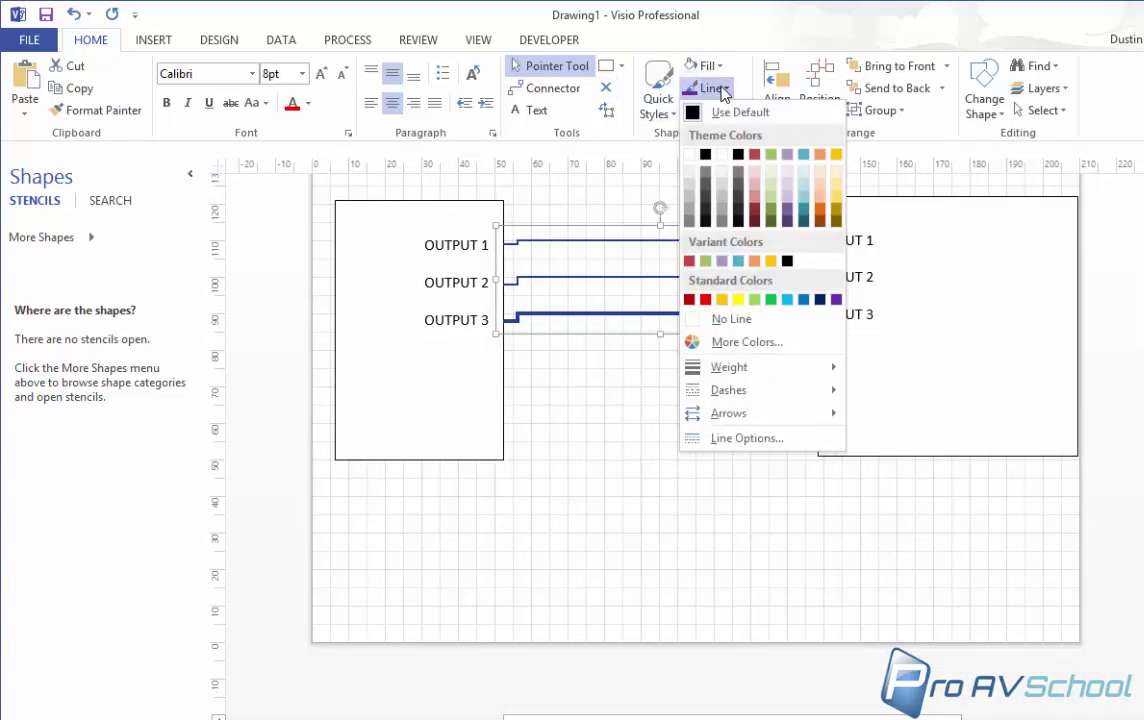
pyautogui.click(706, 302)
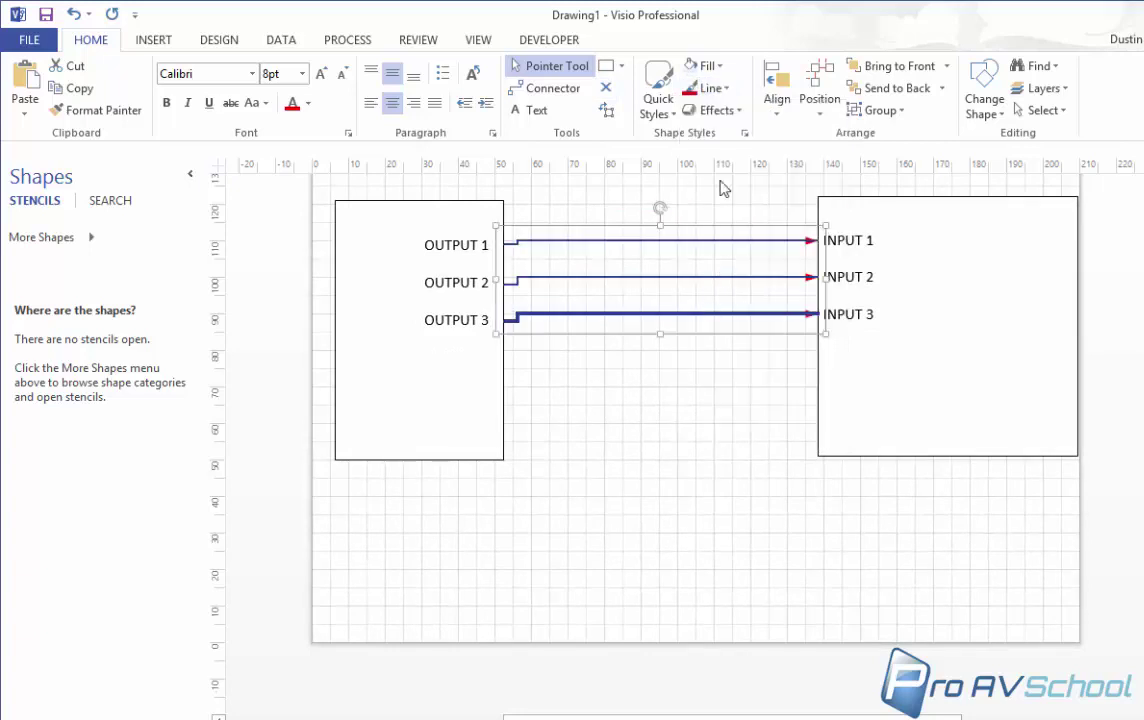
pyautogui.click(723, 92)
pyautogui.moveTo(729, 367)
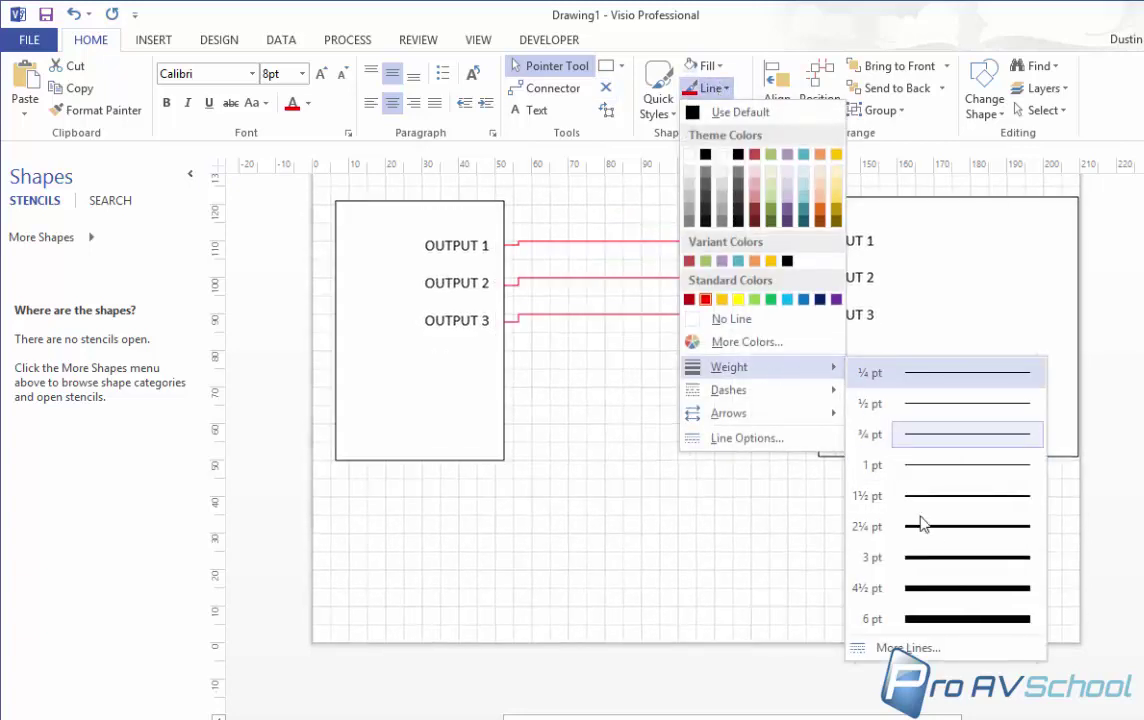
pyautogui.click(946, 558)
pyautogui.click(688, 375)
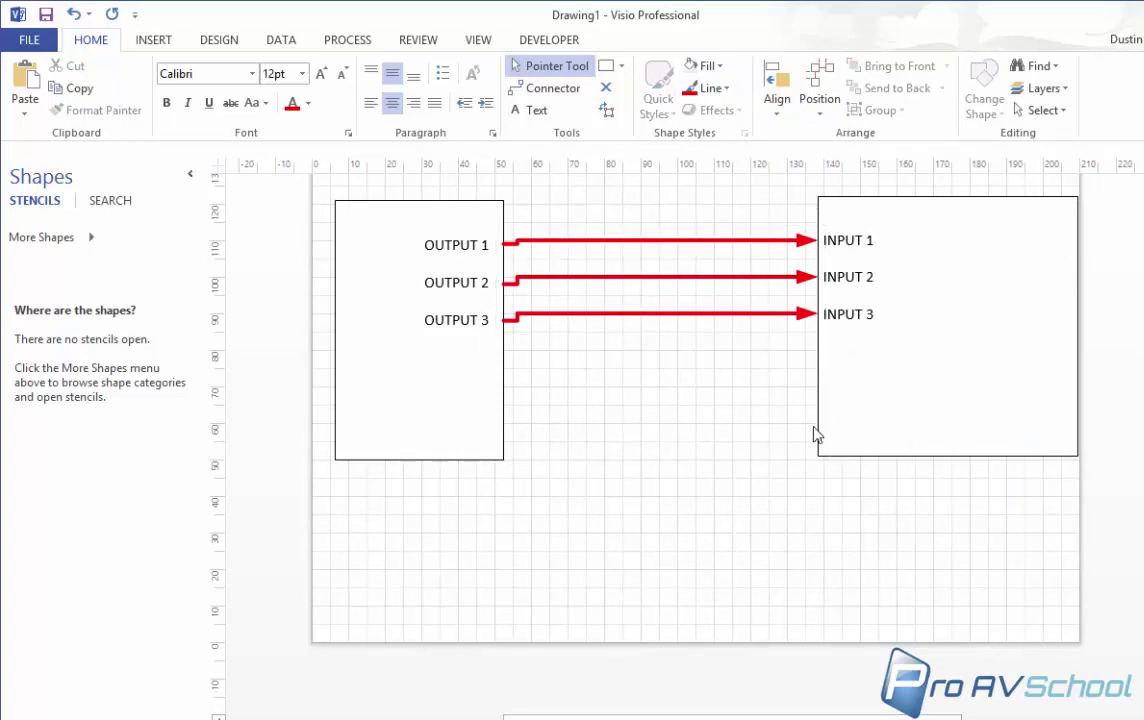
pyautogui.scroll(-1, 763, 426)
pyautogui.scroll(2, 748, 427)
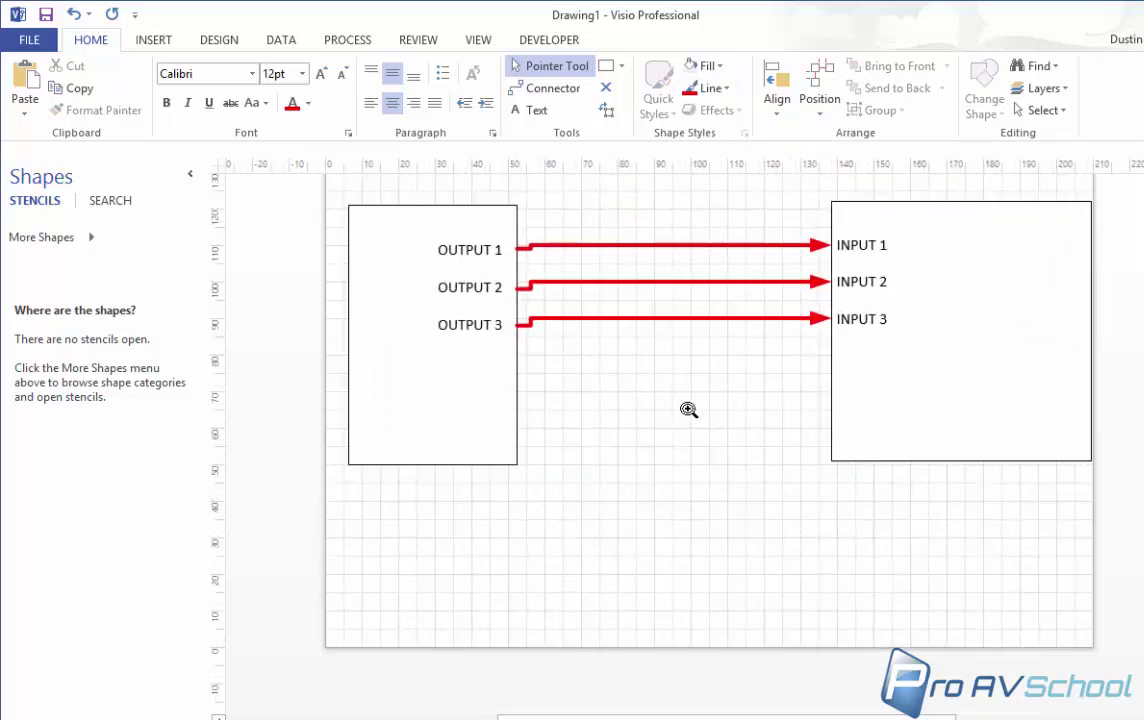
pyautogui.scroll(1, 646, 383)
pyautogui.scroll(-1, 613, 365)
pyautogui.scroll(1, 700, 390)
pyautogui.scroll(-1, 748, 474)
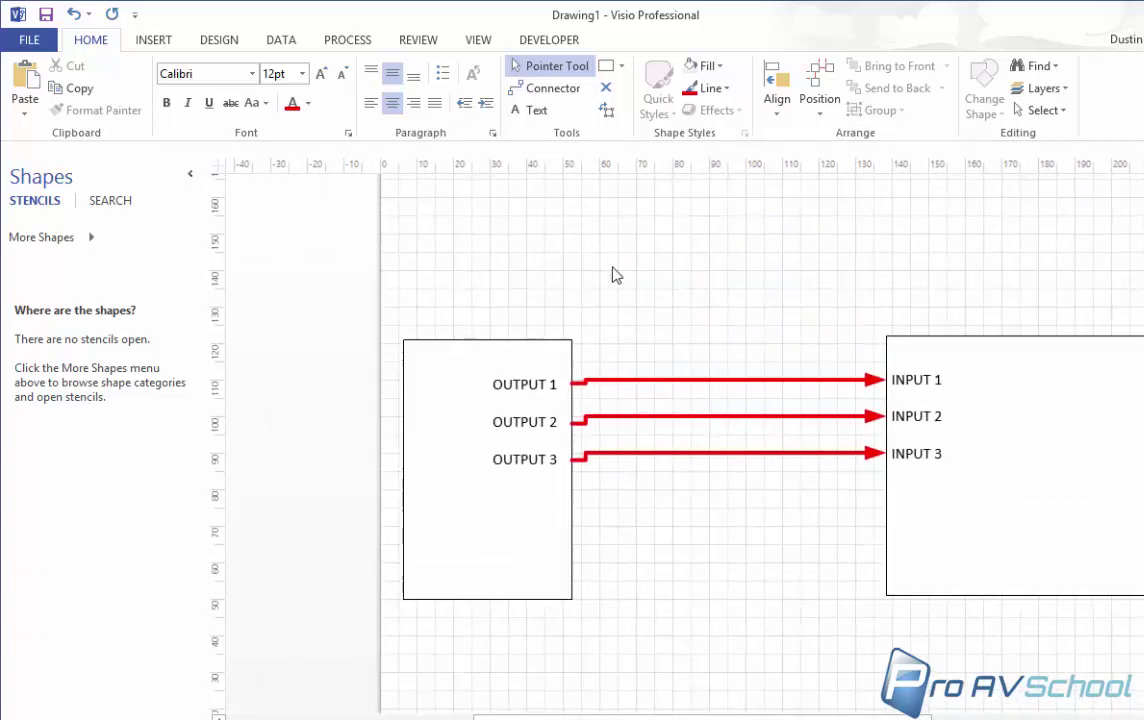
# Try moving the output rectangle on its own, without its label block
pyautogui.click(512, 420)
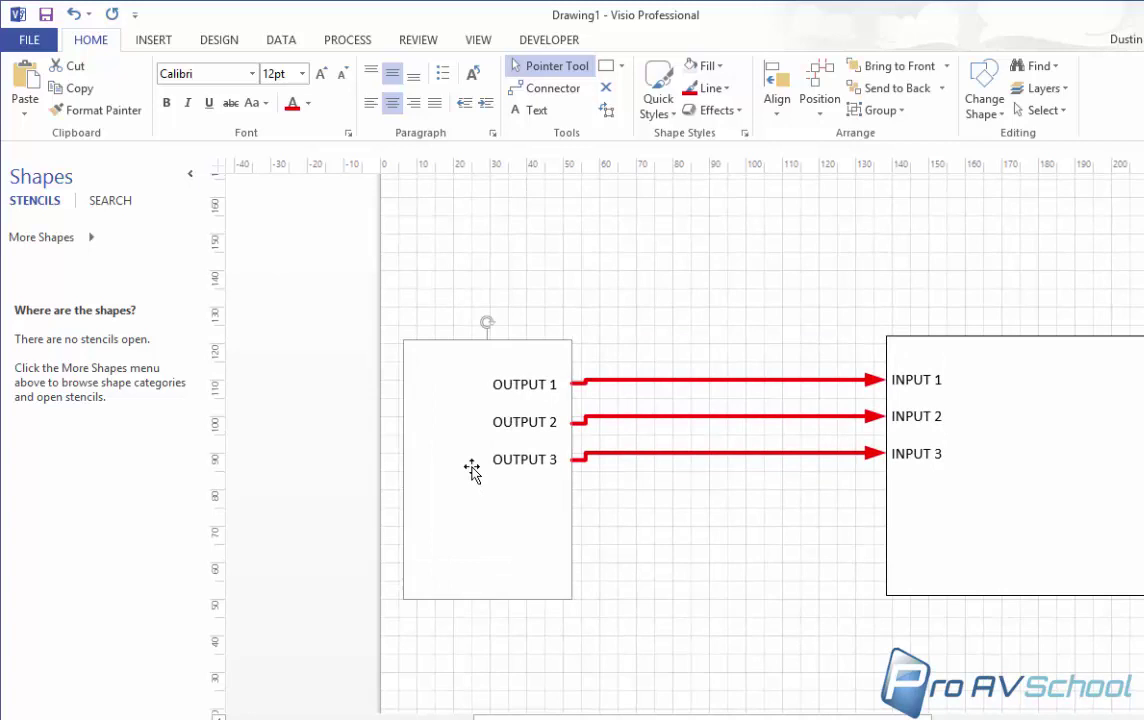
pyautogui.moveTo(470, 465); pyautogui.dragTo(525, 330)
pyautogui.moveTo(449, 340); pyautogui.dragTo(491, 448)
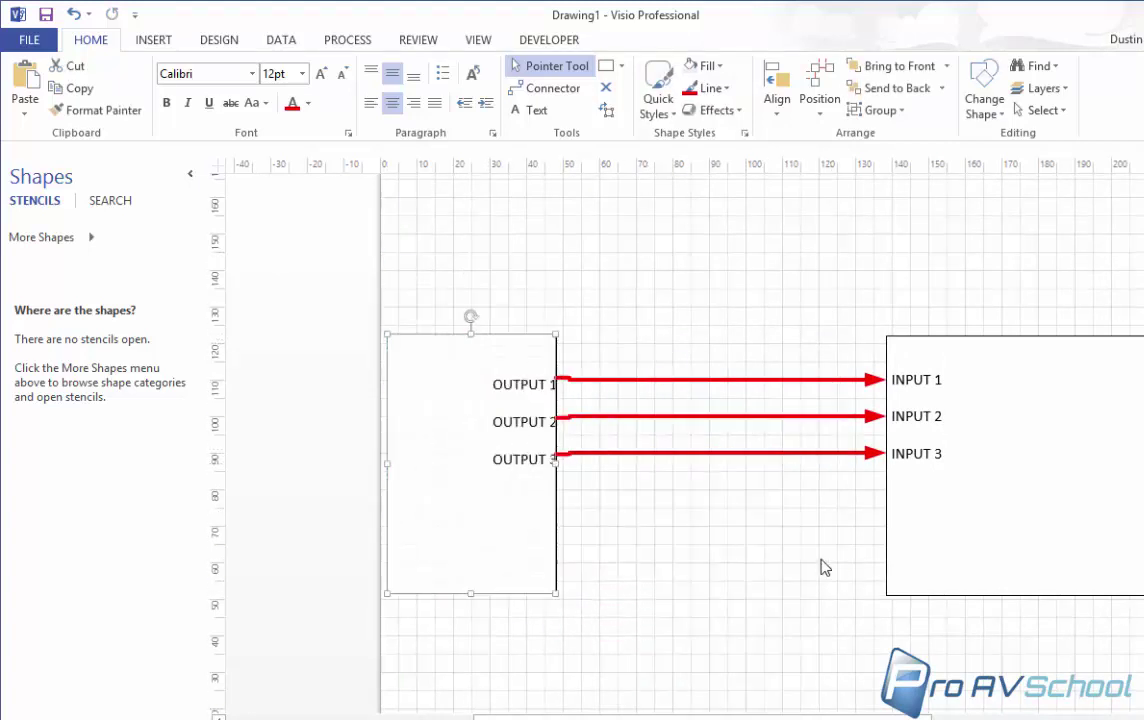
# Undo the moves that separated the output rectangle from its label block
pyautogui.hotkey('ctrl', 'z')
pyautogui.hotkey('ctrl', 'z')
pyautogui.hotkey('ctrl', 'z')
pyautogui.hotkey('ctrl', 'z')
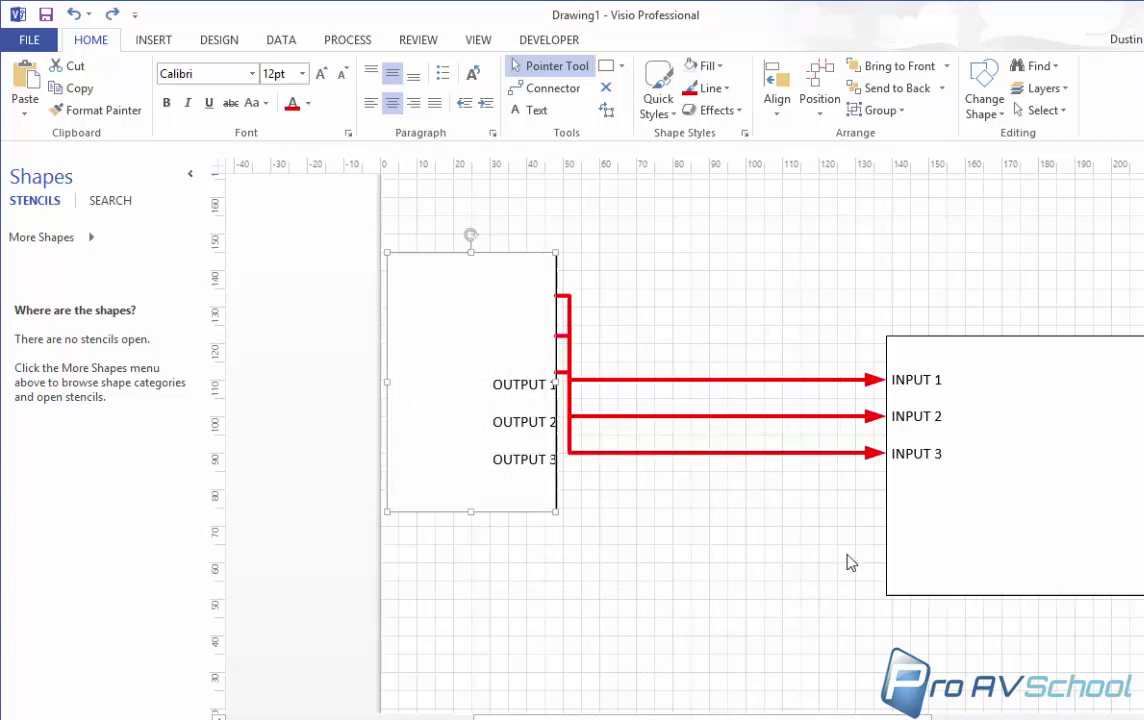
# Group the output rectangle with its OUTPUT 1 to OUTPUT 3 label block
pyautogui.moveTo(322, 263); pyautogui.dragTo(605, 608)
pyautogui.rightClick(456, 527)
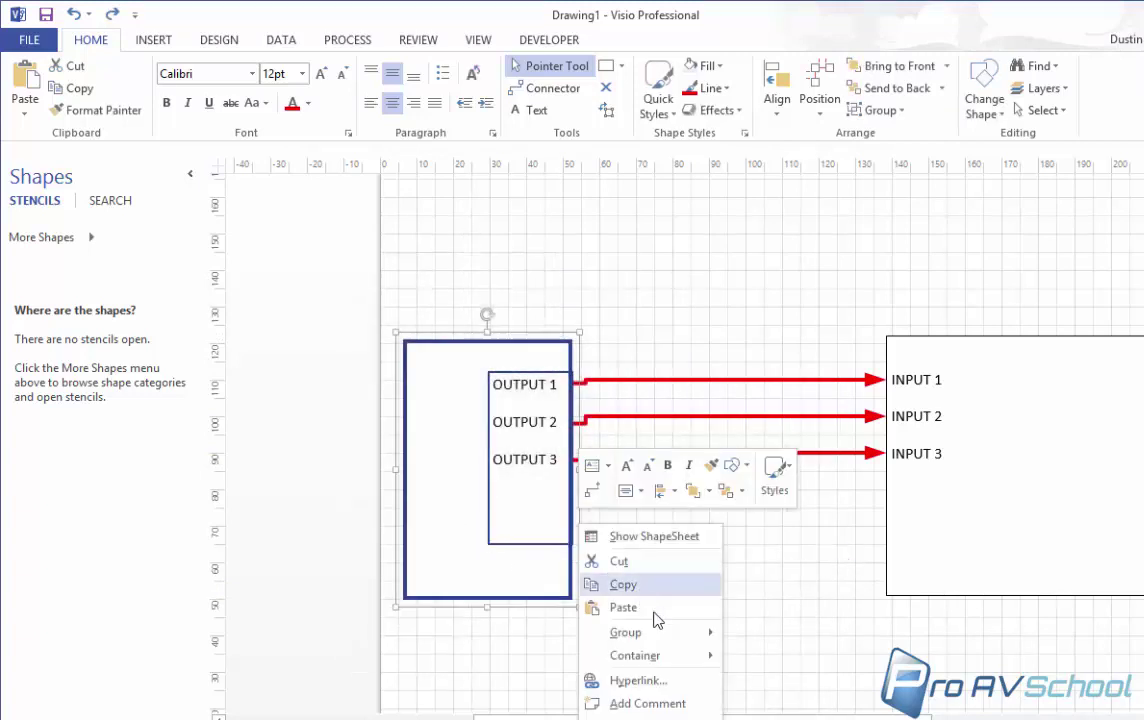
pyautogui.moveTo(655, 636)
pyautogui.click(758, 638)
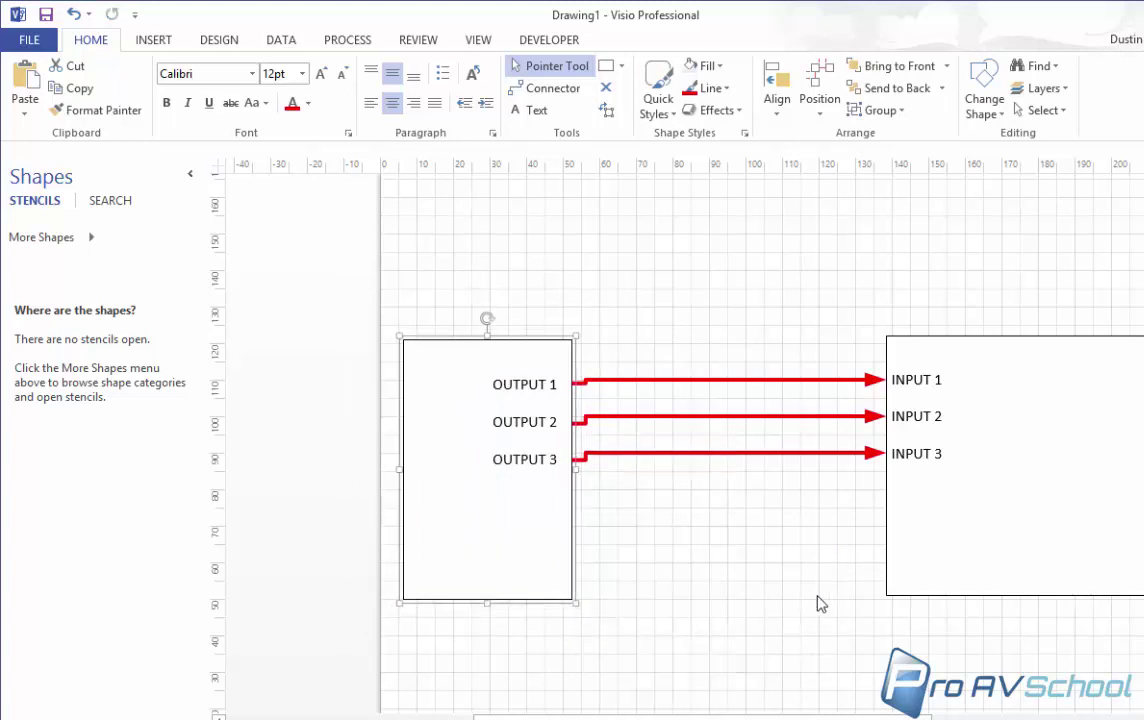
pyautogui.click(727, 565)
# Move the grouped output block up and slightly right, so it sits higher than the input block with its connectors attached
pyautogui.click(504, 444)
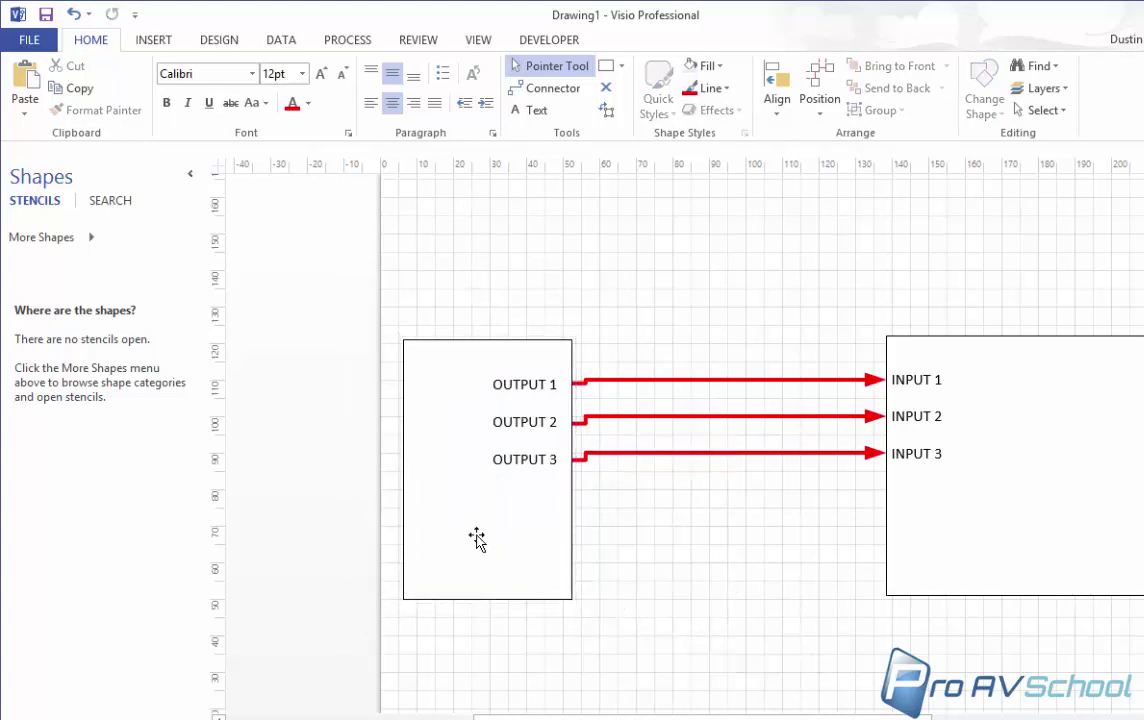
pyautogui.moveTo(475, 539); pyautogui.dragTo(525, 420)
pyautogui.click(733, 585)
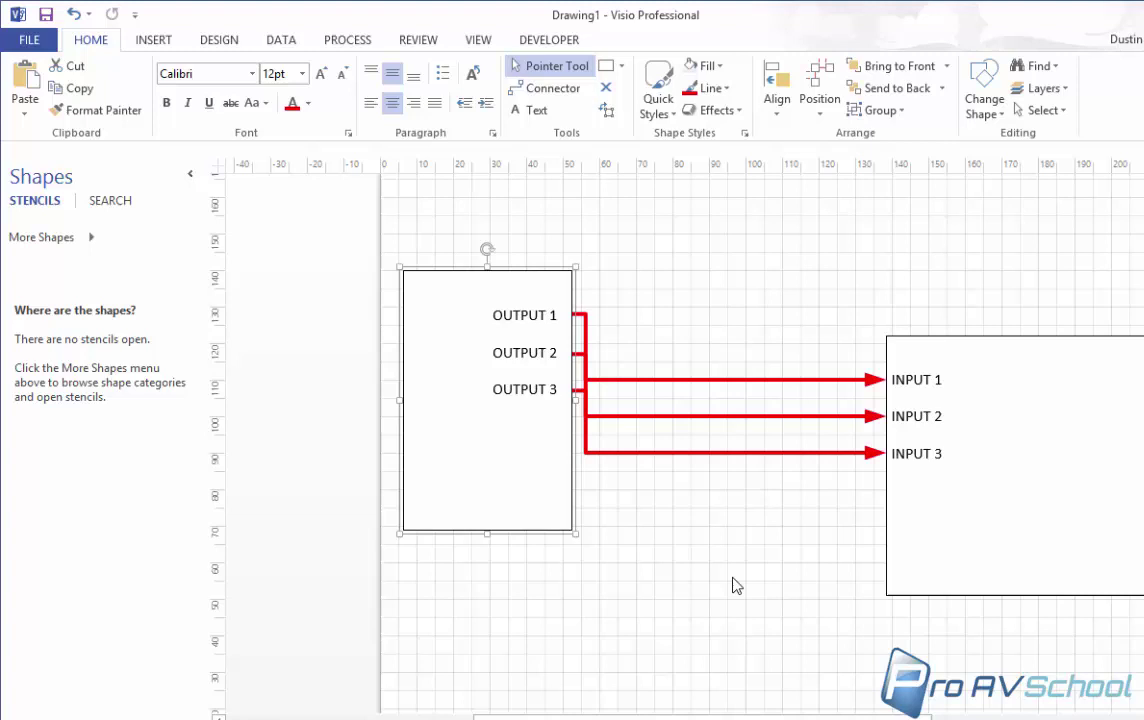
pyautogui.scroll(-2, 738, 567)
pyautogui.scroll(1, 730, 567)
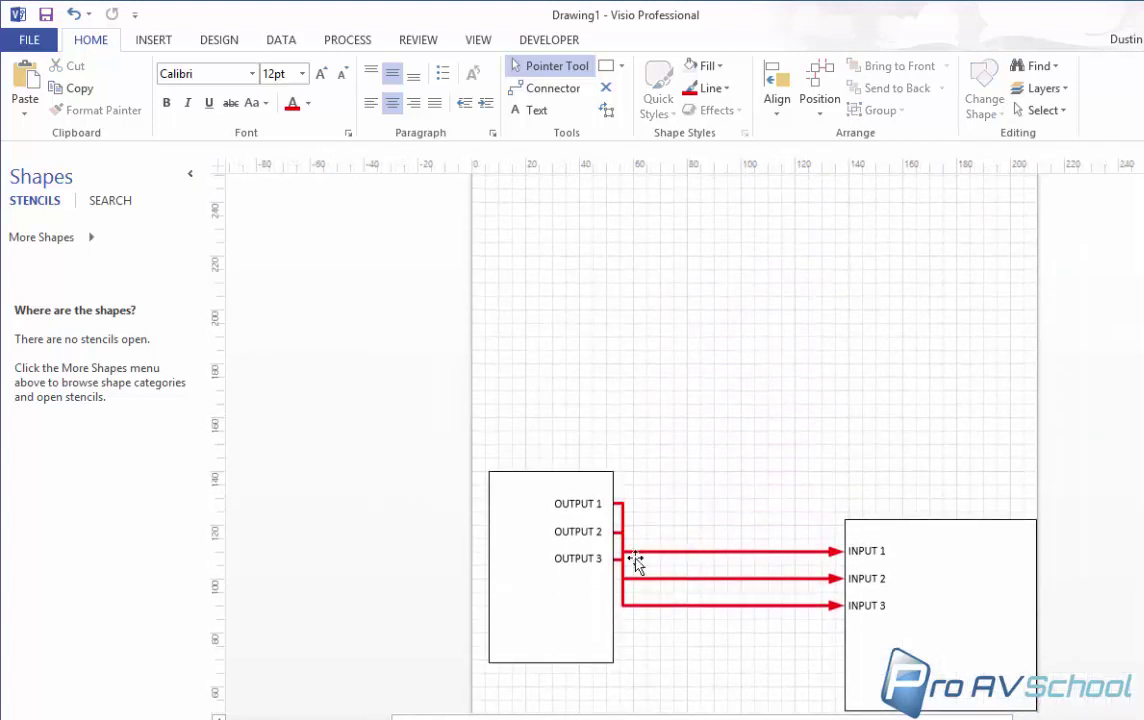
pyautogui.click(527, 622)
pyautogui.moveTo(577, 572); pyautogui.dragTo(591, 490)
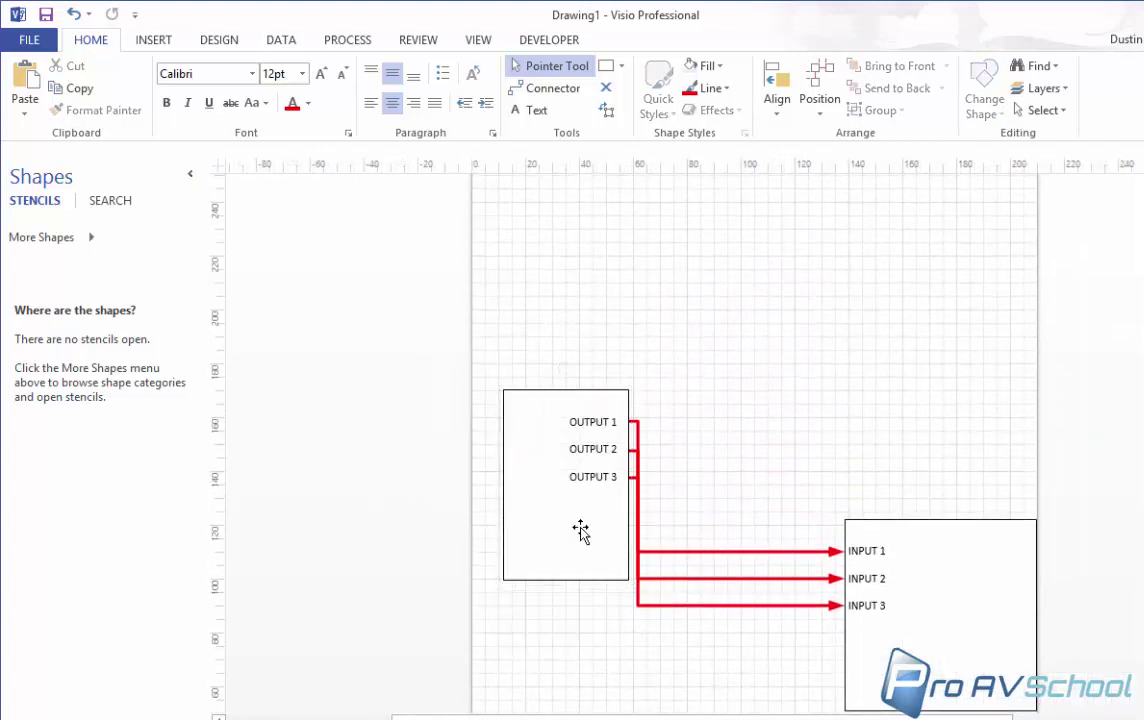
# Duplicate the grouped output block and place the copy above the input block
pyautogui.hotkey('ctrl', 'd')
pyautogui.moveTo(631, 531); pyautogui.dragTo(830, 330)
# Open the copied group for editing and shorten its first label to "OUT 1"
pyautogui.rightClick(902, 312)
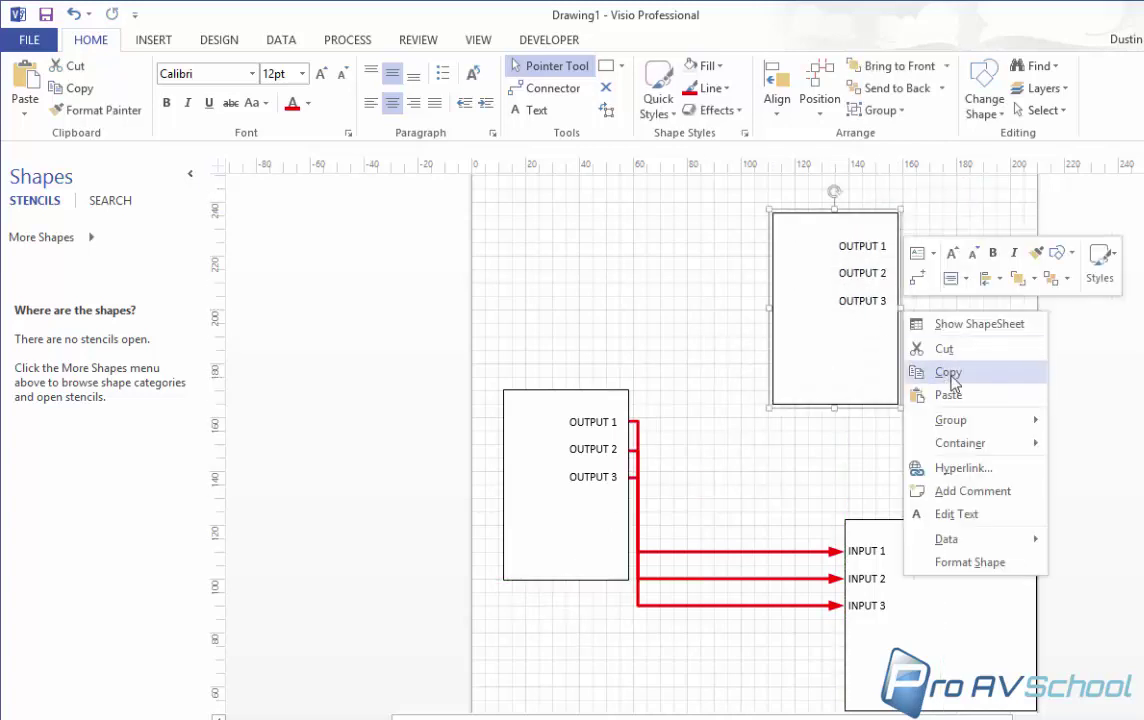
pyautogui.moveTo(976, 424)
pyautogui.click(1105, 469)
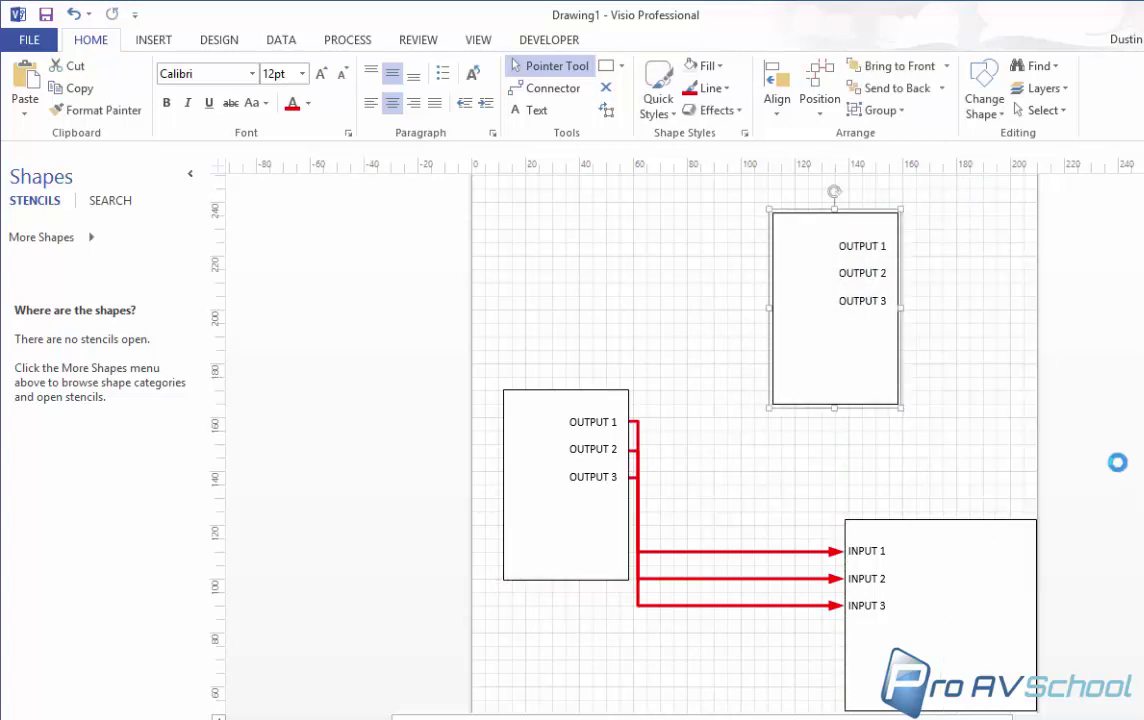
pyautogui.doubleClick(690, 360)
pyautogui.click(705, 352)
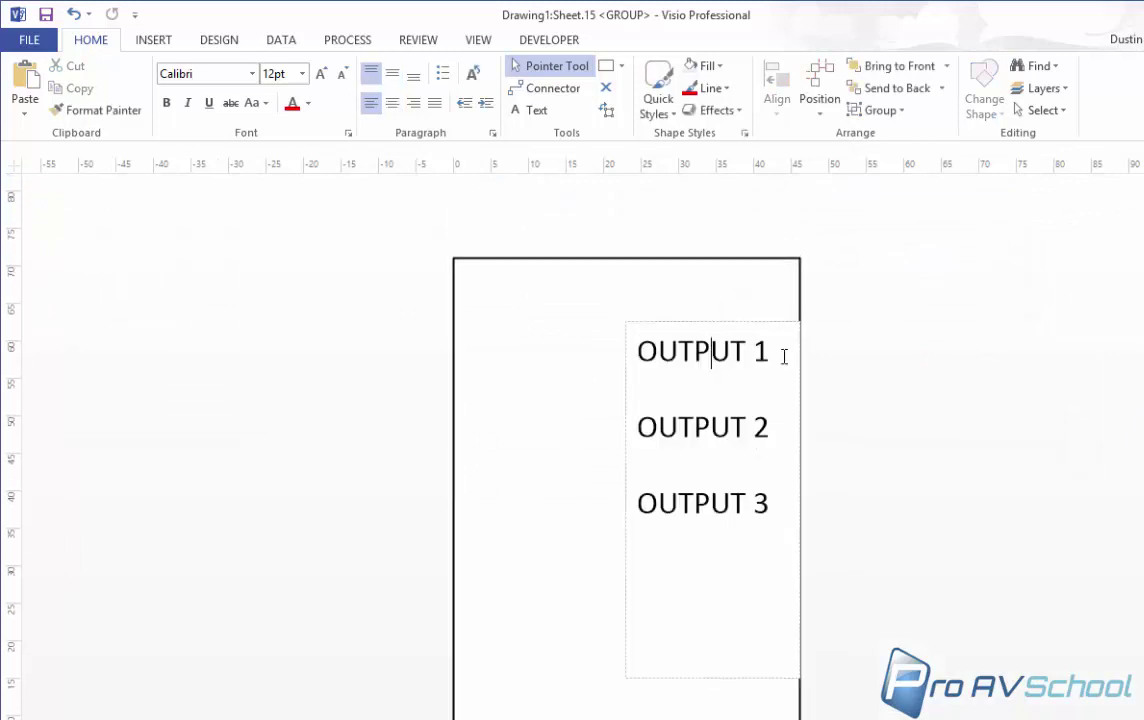
pyautogui.press('BackSpace')
pyautogui.press('BackSpace')
pyautogui.press('BackSpace')
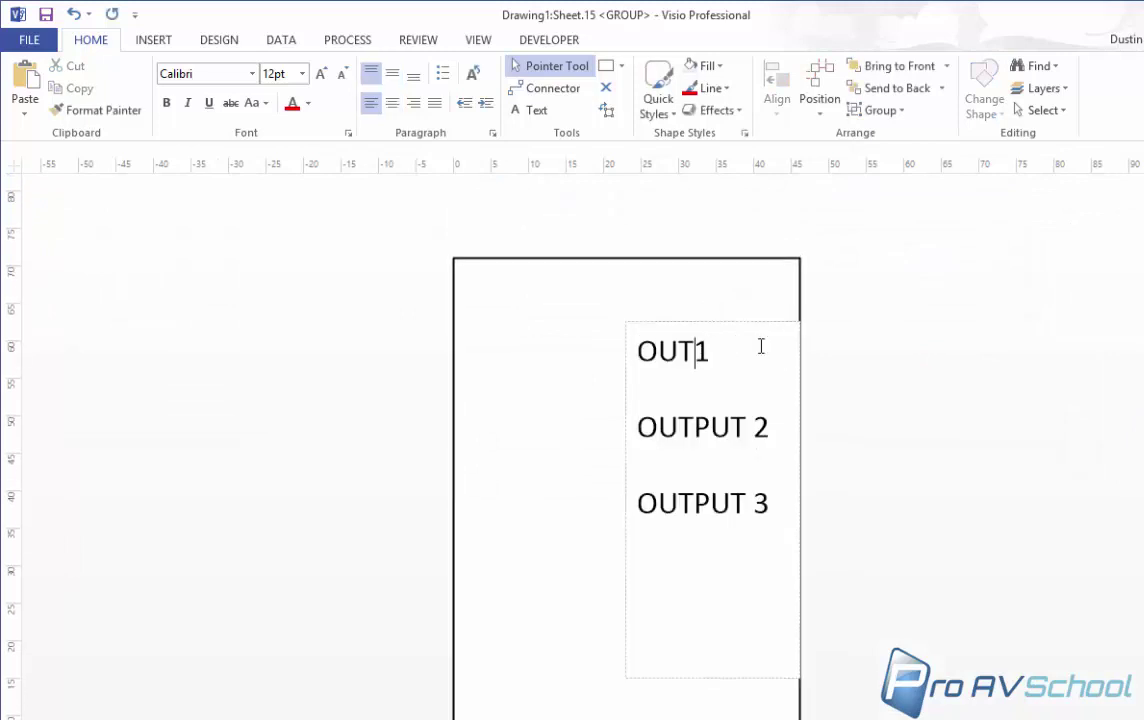
pyautogui.click(1111, 220)
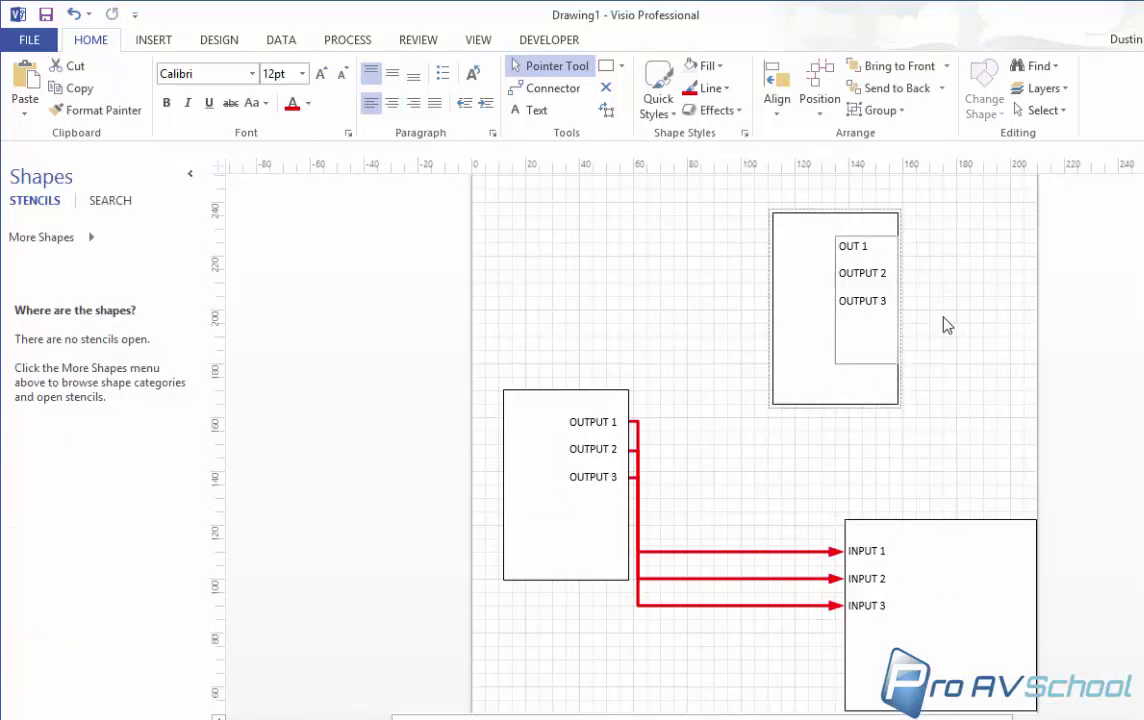
pyautogui.click(791, 288)
pyautogui.click(553, 400)
pyautogui.click(872, 345)
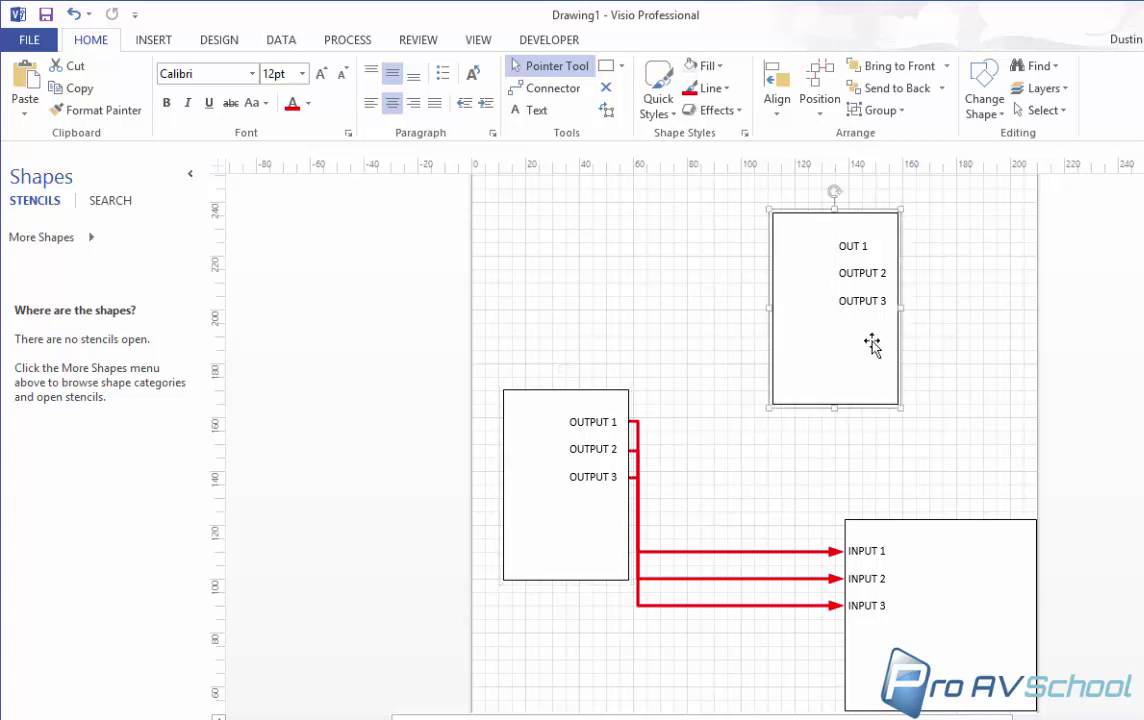
pyautogui.click(536, 521)
# Ungroup the copied output block and group its rectangle and label box again
pyautogui.click(866, 304)
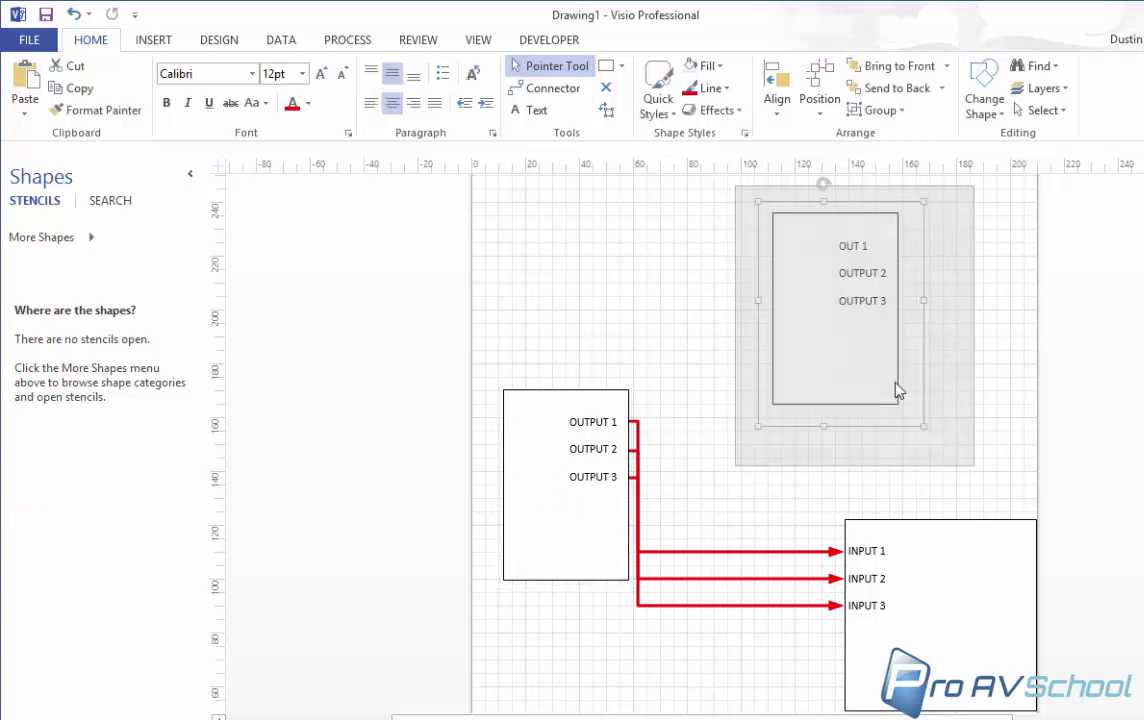
pyautogui.rightClick(905, 318)
pyautogui.click(1000, 240)
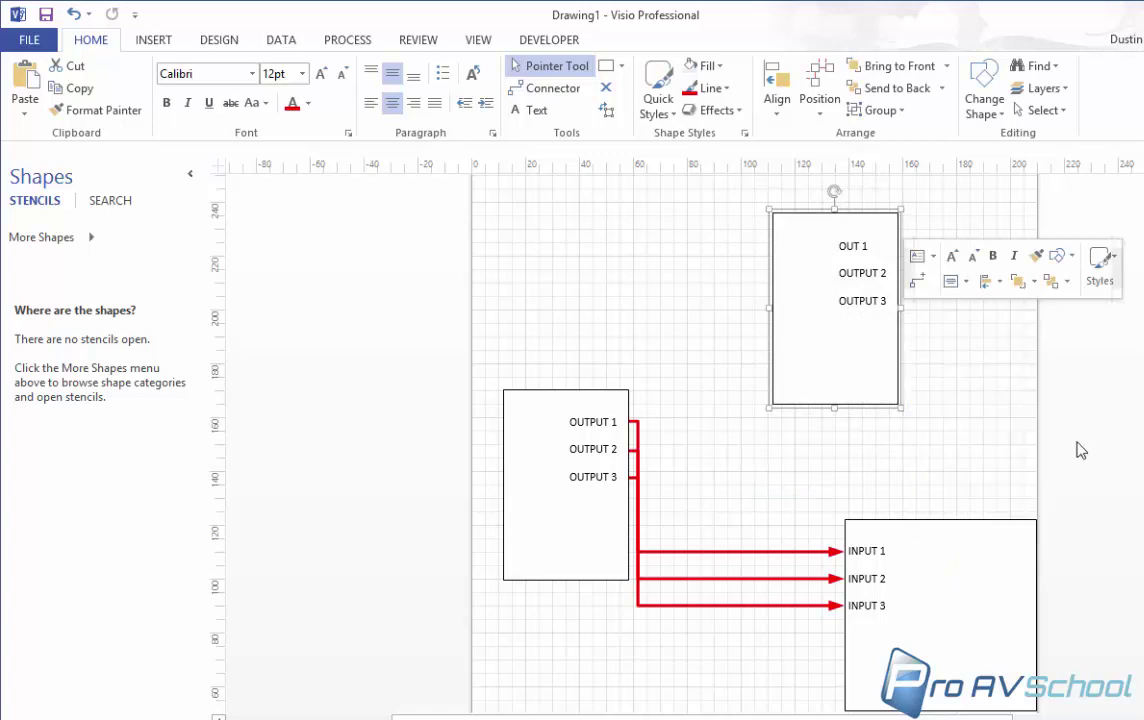
pyautogui.moveTo(712, 206); pyautogui.dragTo(938, 419)
pyautogui.rightClick(905, 330)
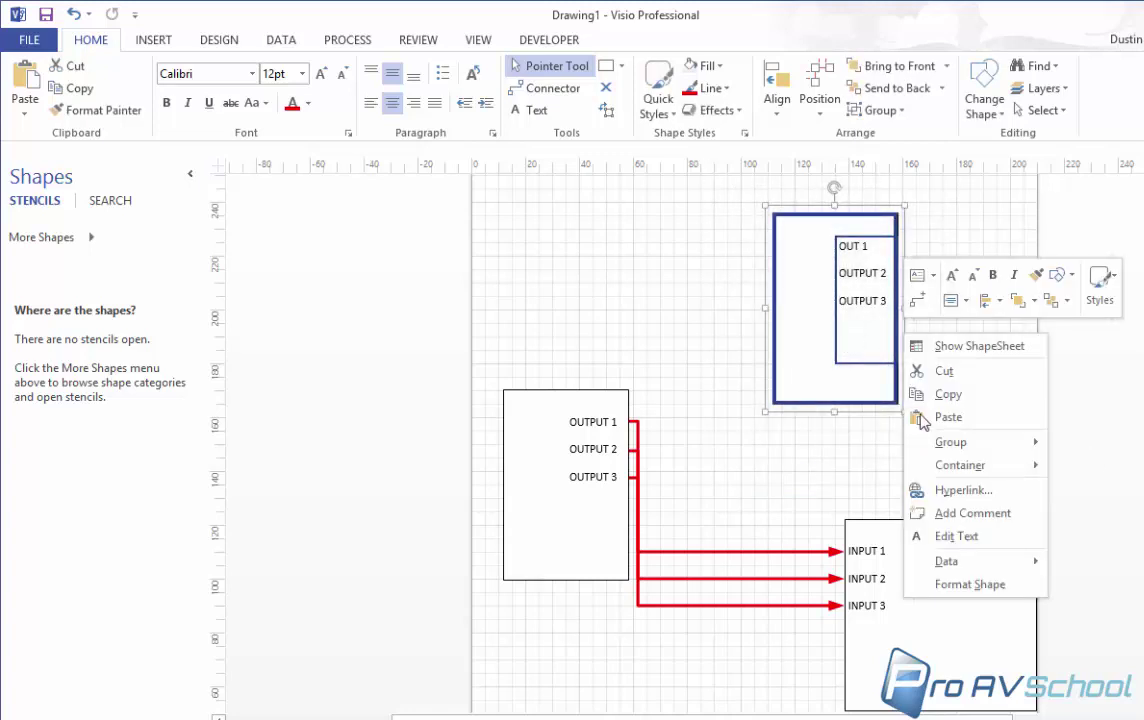
pyautogui.click(1062, 445)
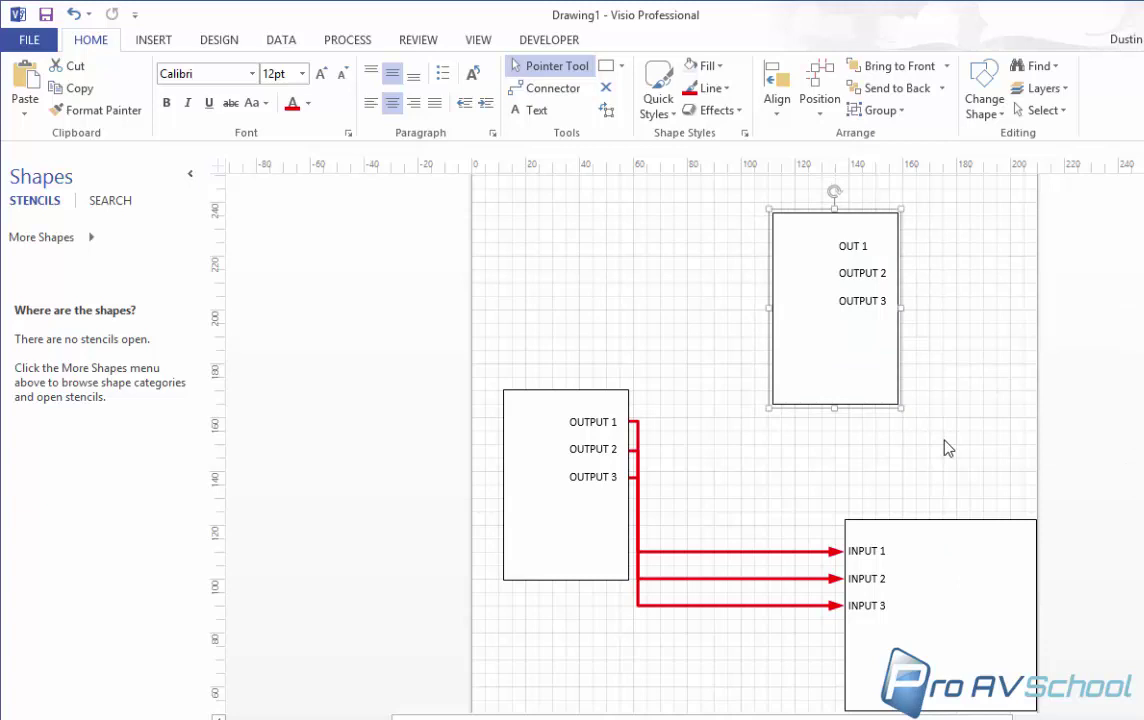
# Open the copied output group for editing and check its connection points with the Connection Point tool
pyautogui.rightClick(843, 325)
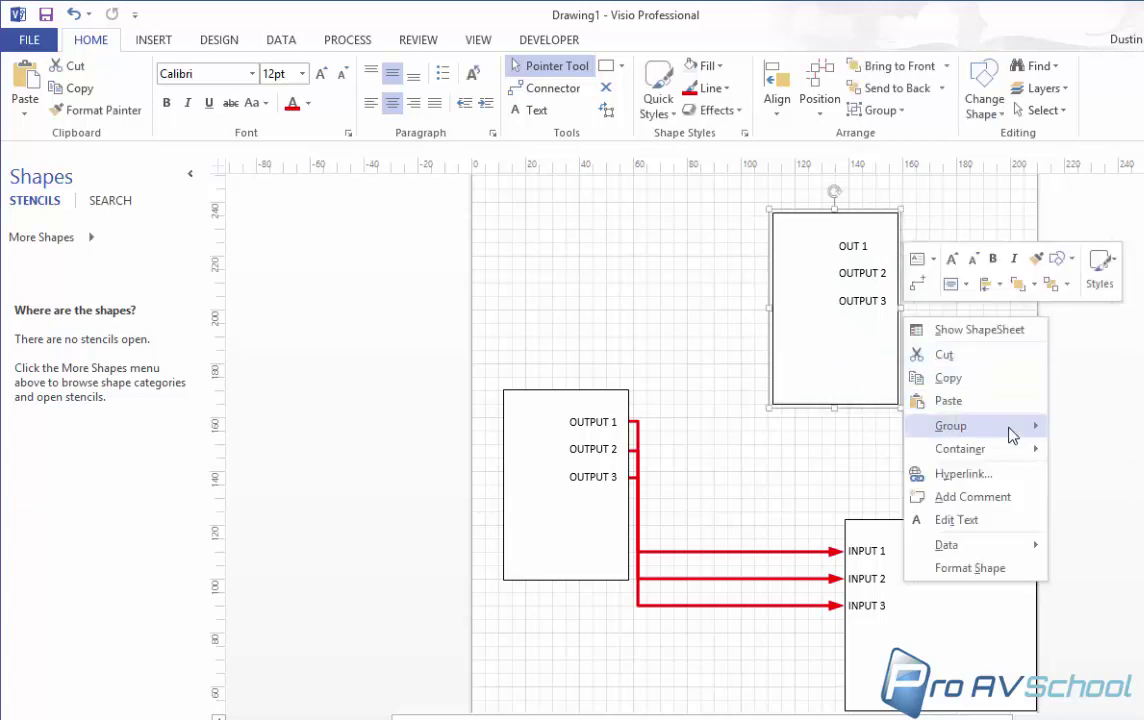
pyautogui.moveTo(1012, 434)
pyautogui.click(1094, 468)
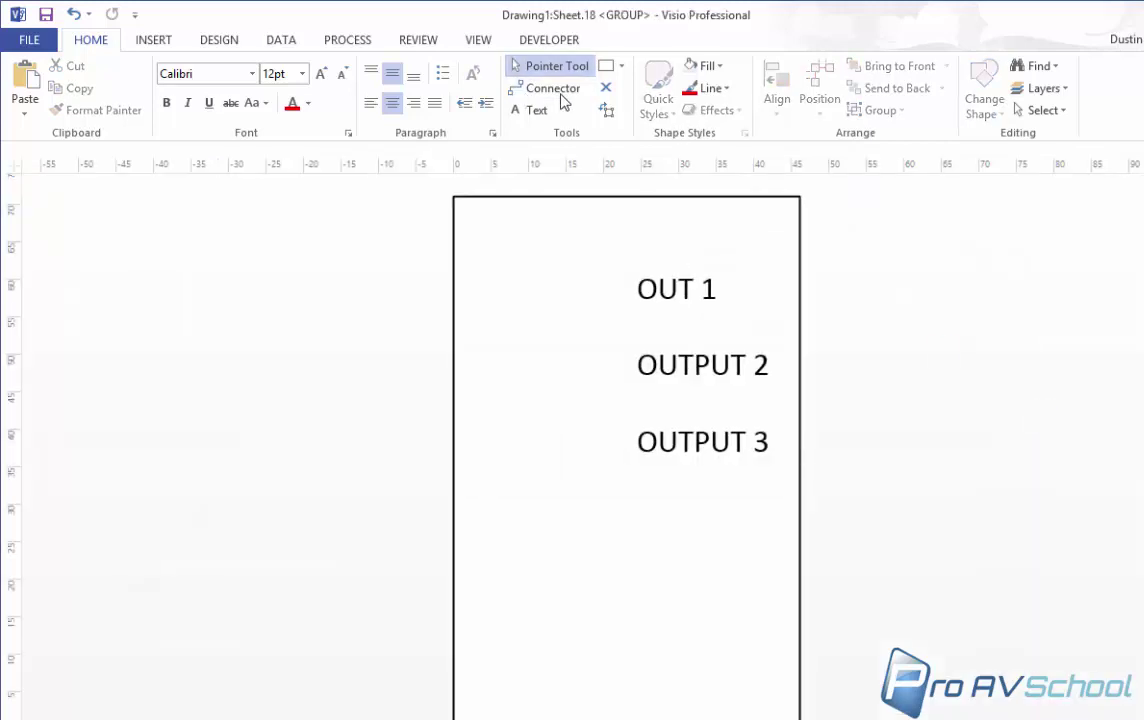
pyautogui.click(607, 89)
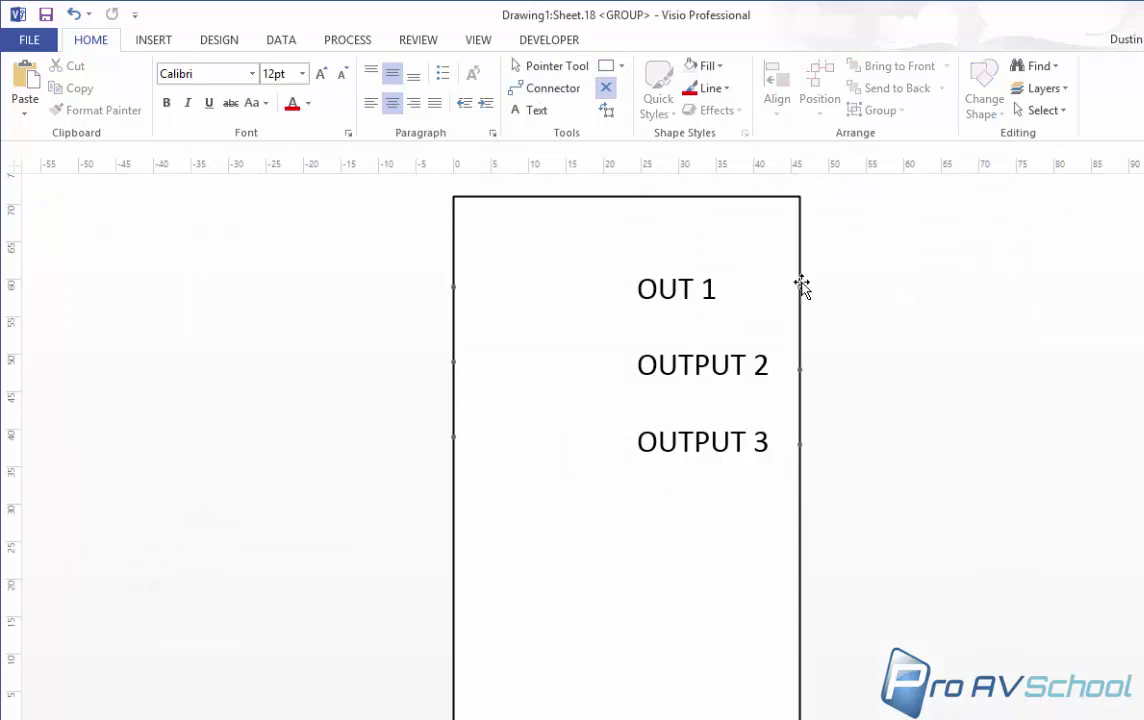
pyautogui.click(549, 66)
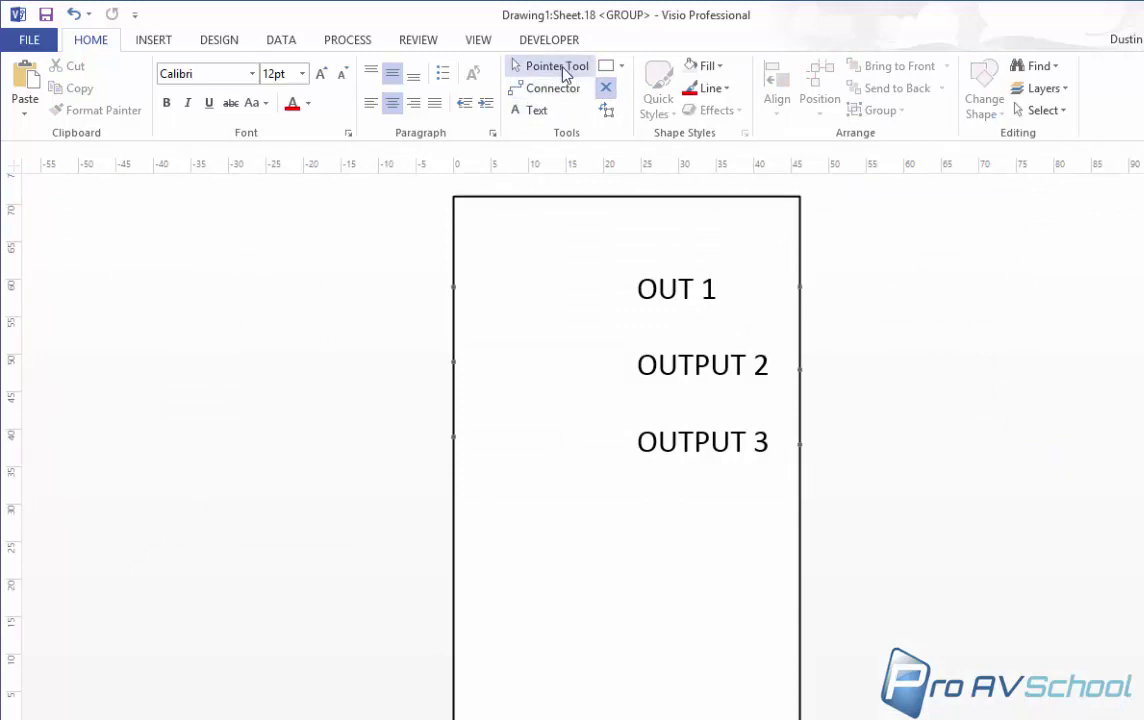
# Right-align the copied block's OUT 1, OUTPUT 2 and OUTPUT 3 labels and close the group editing window
pyautogui.doubleClick(690, 291)
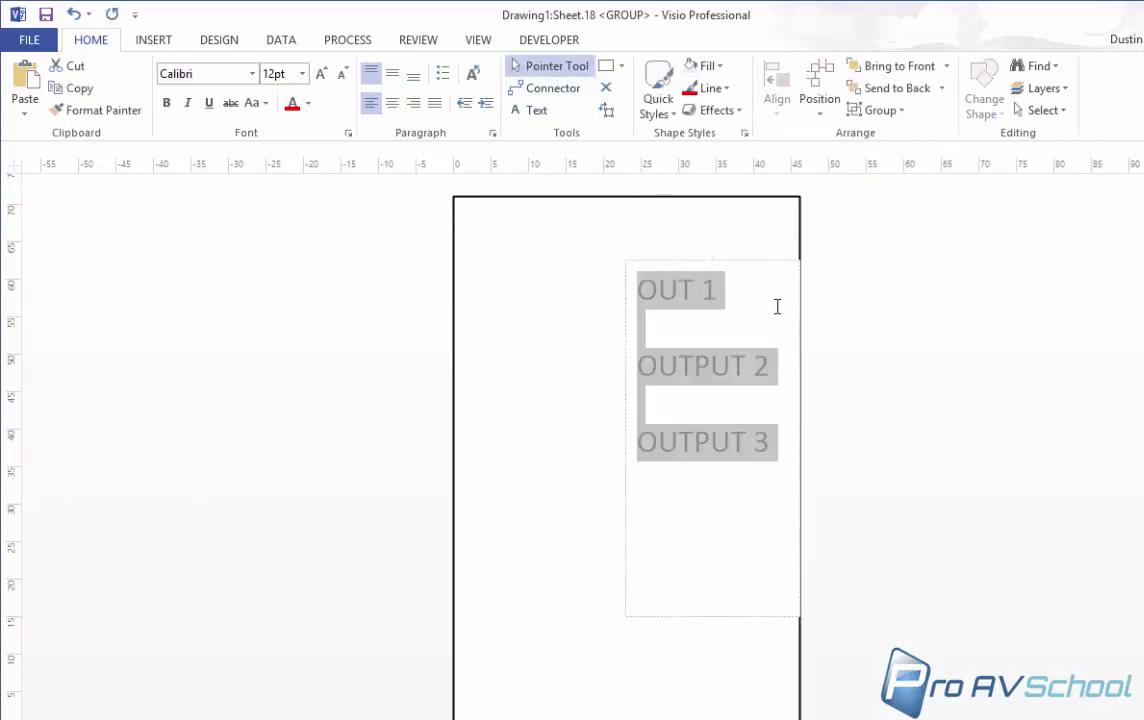
pyautogui.click(413, 104)
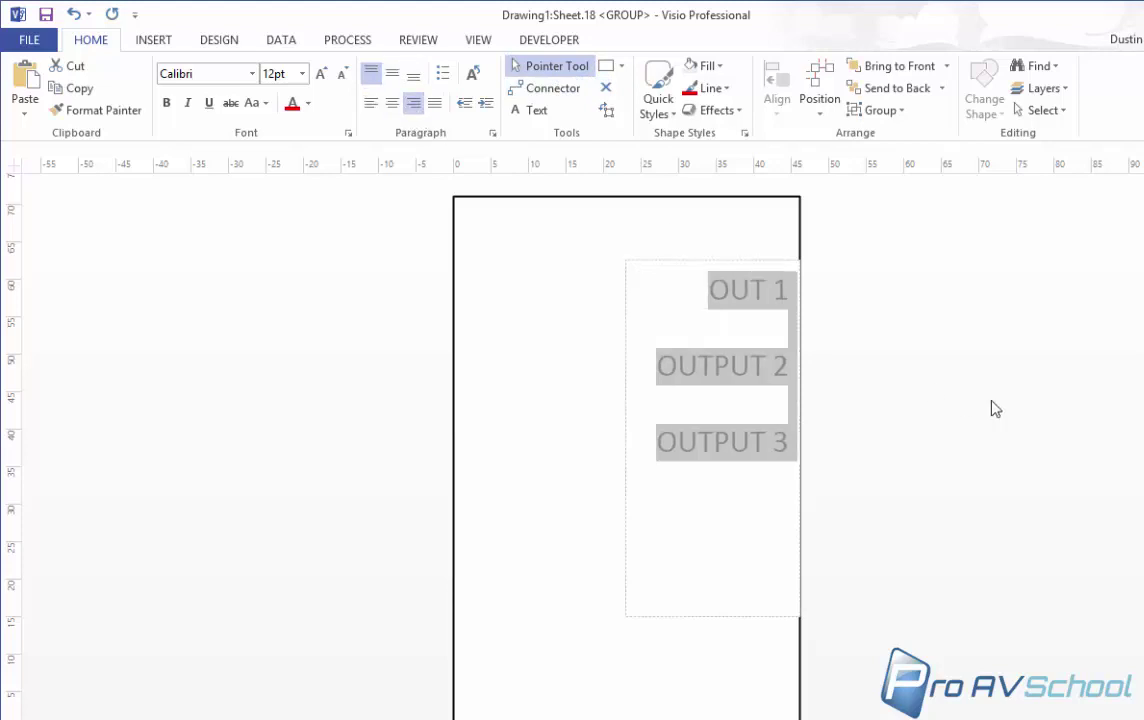
pyautogui.click(1027, 409)
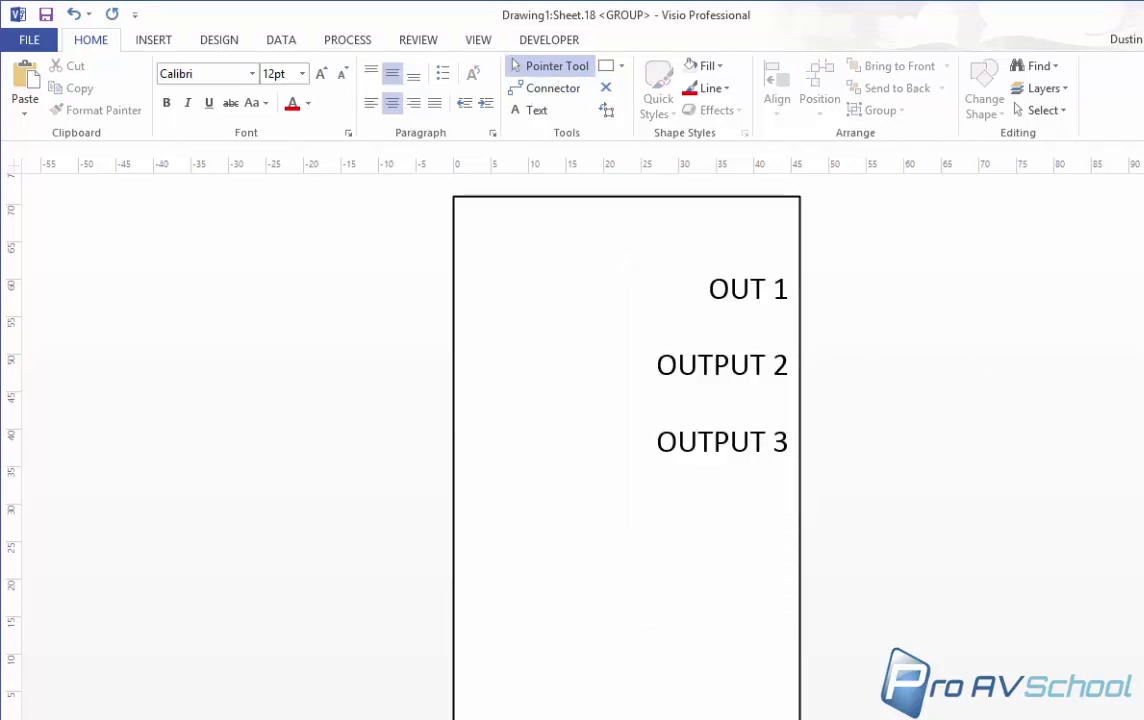
pyautogui.hotkey('ctrl', 'F4')
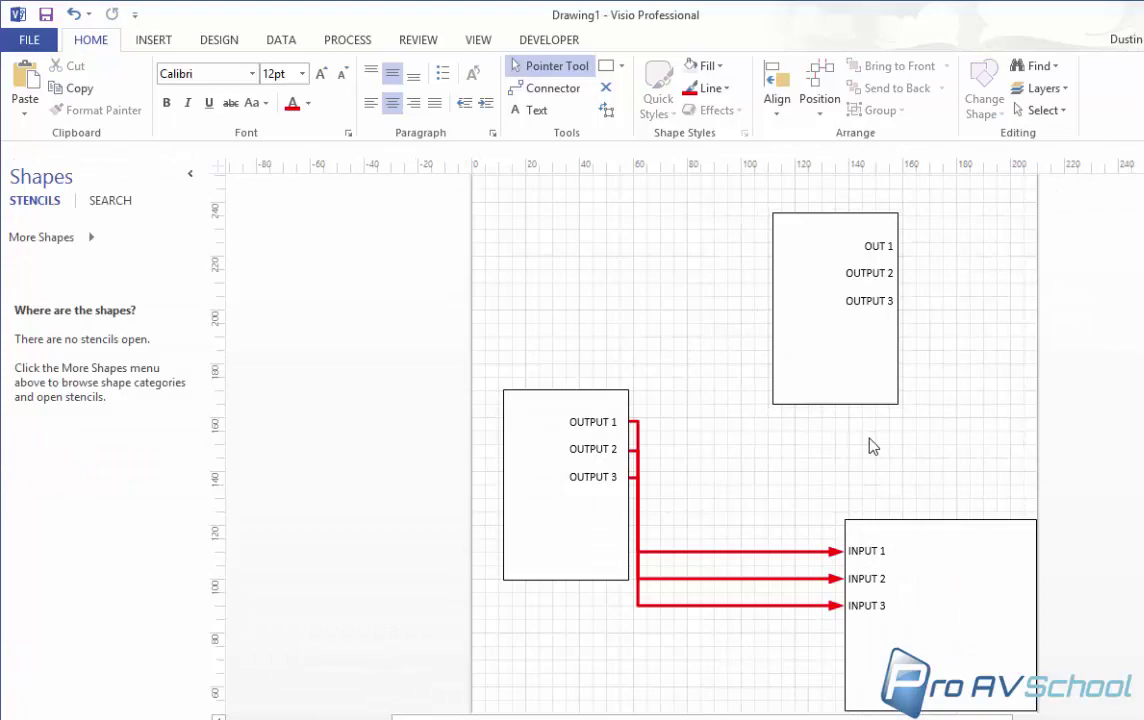
pyautogui.scroll(-1, 855, 446)
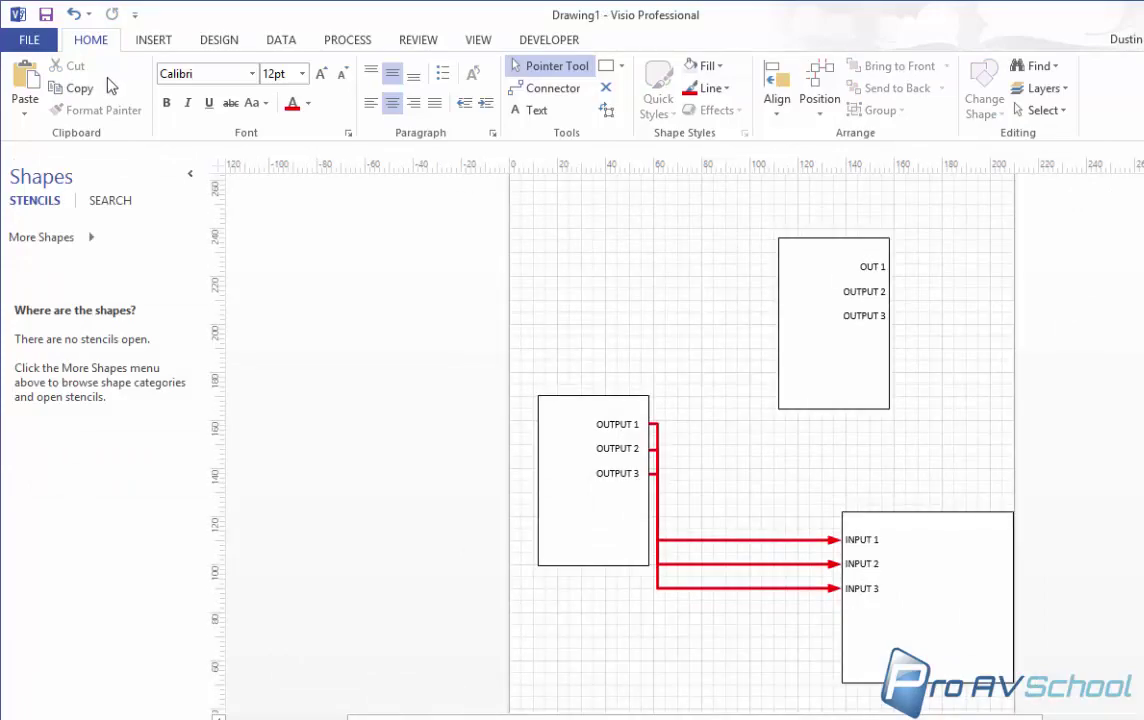